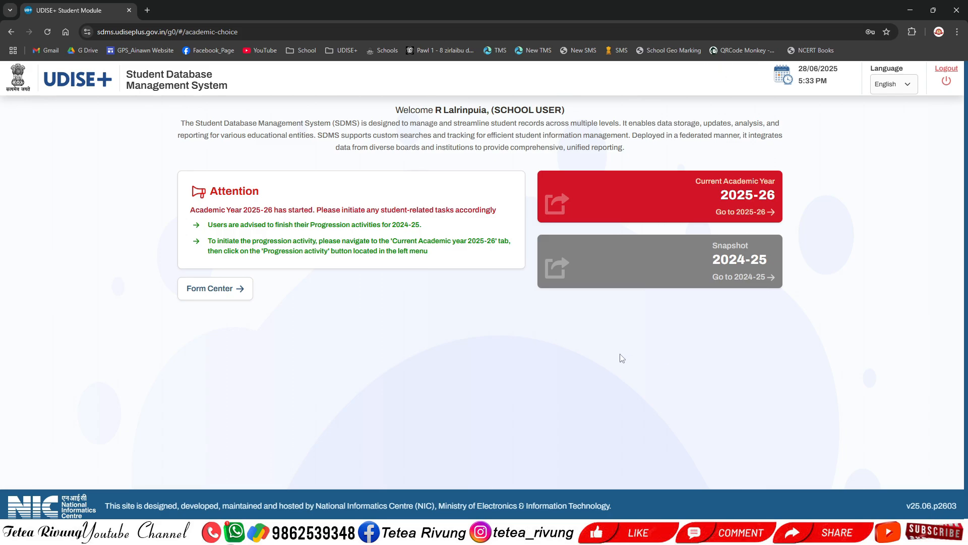
Compare the 2025-26 and 2024-25 dashboards, then settle on 2025-26 with Student Movement and Progression expanded
{"action": "left_click", "coordinate": [689, 215]}
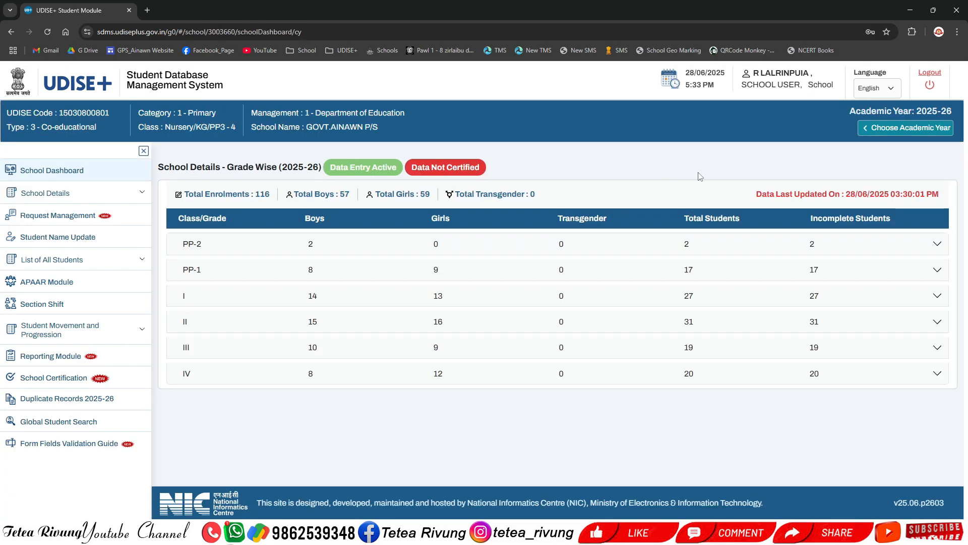
{"action": "left_click", "coordinate": [908, 129]}
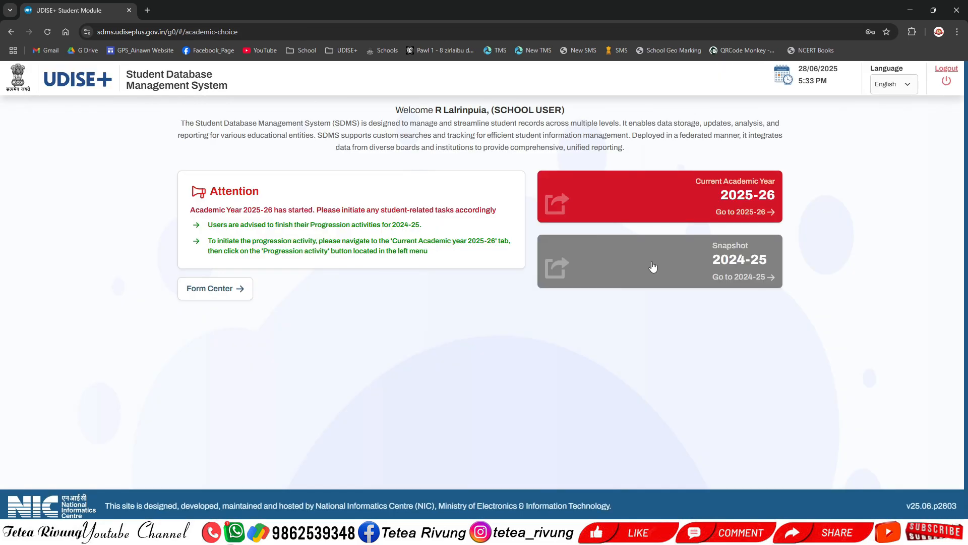
{"action": "left_click", "coordinate": [681, 271]}
{"action": "left_click", "coordinate": [82, 200]}
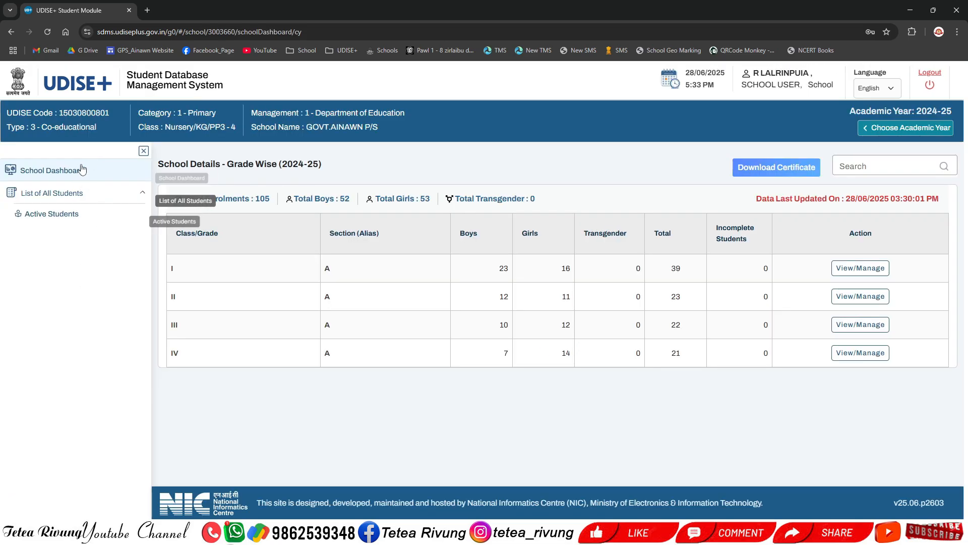
{"action": "left_click", "coordinate": [900, 132]}
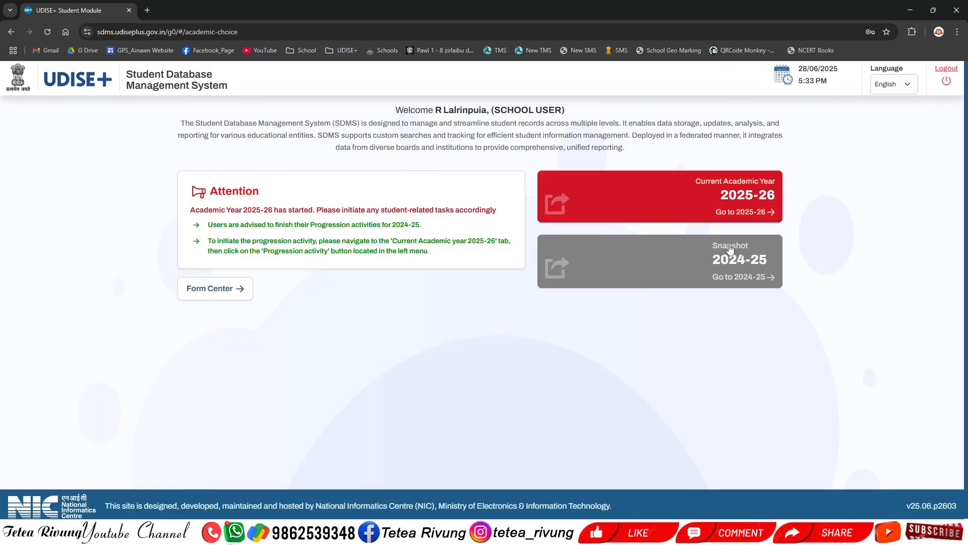
{"action": "left_click", "coordinate": [693, 202]}
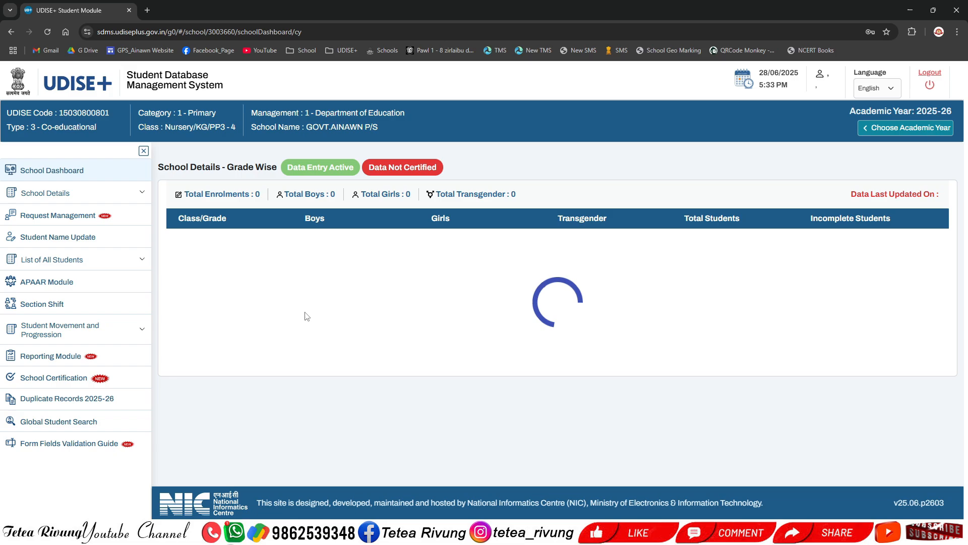
{"action": "left_click", "coordinate": [115, 330]}
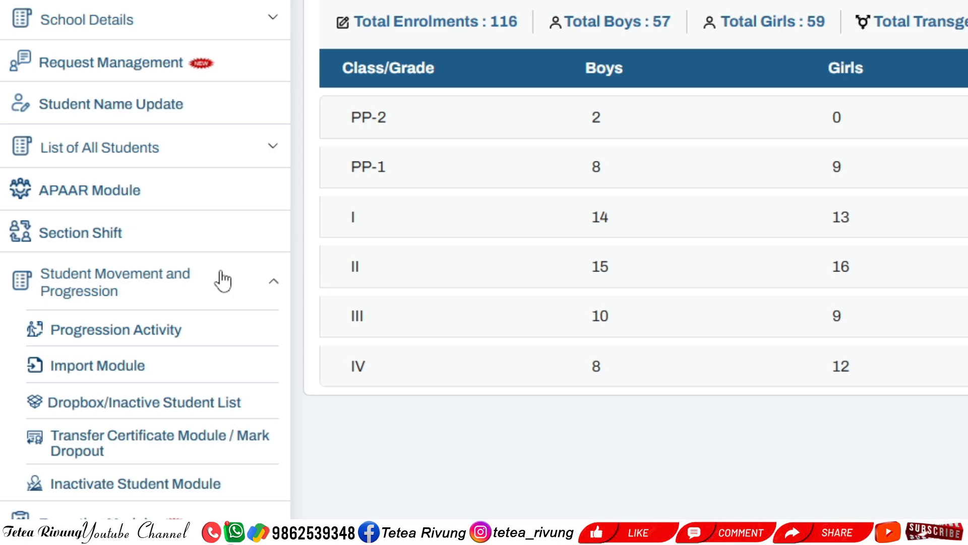
Try Progression Activity's Go and class list, then return to the Progression Module page
{"action": "left_click", "coordinate": [157, 332]}
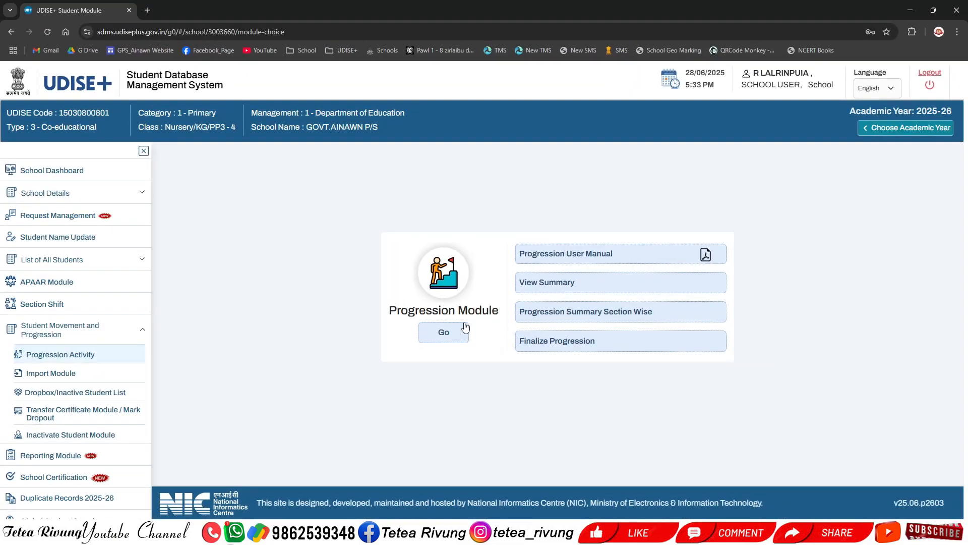
{"action": "left_click", "coordinate": [444, 332]}
{"action": "left_click", "coordinate": [268, 200]}
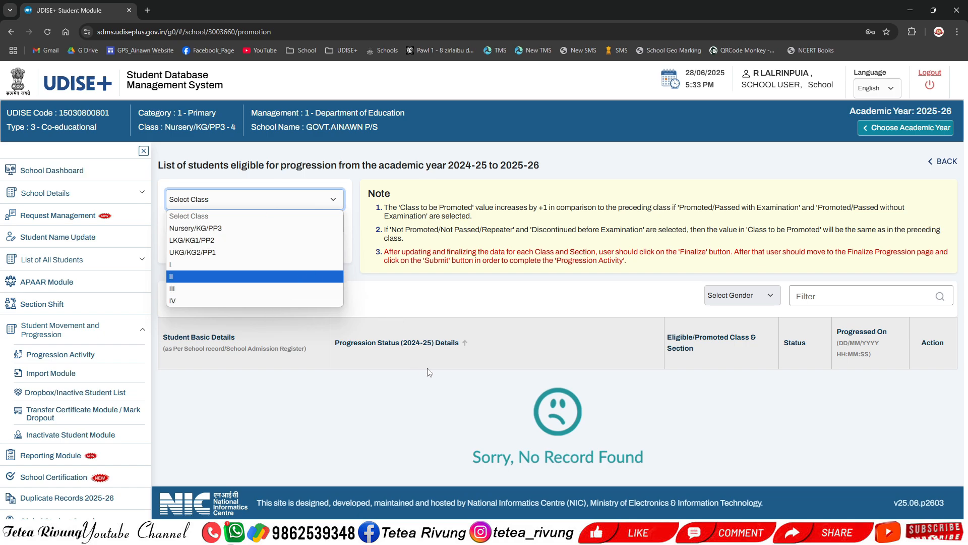
{"action": "left_click", "coordinate": [393, 298]}
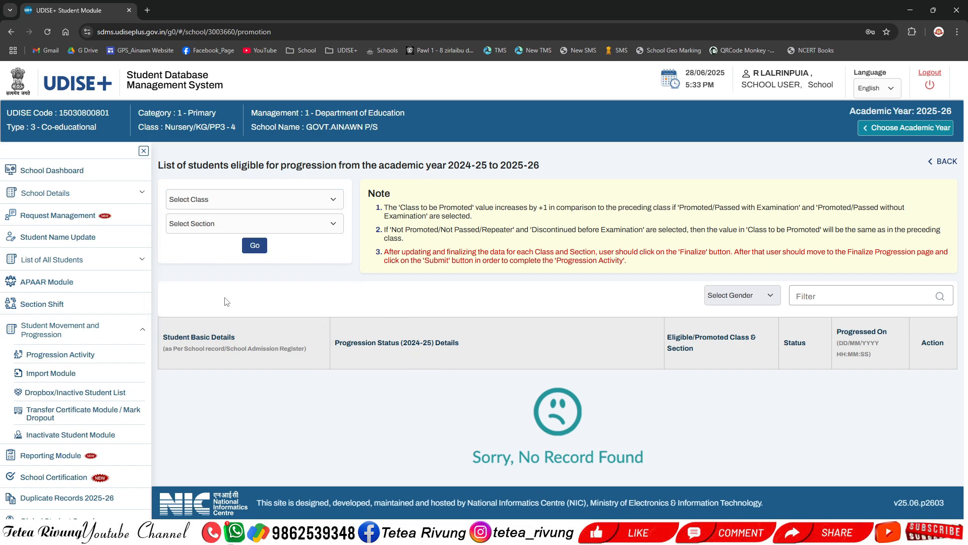
{"action": "left_click", "coordinate": [75, 356]}
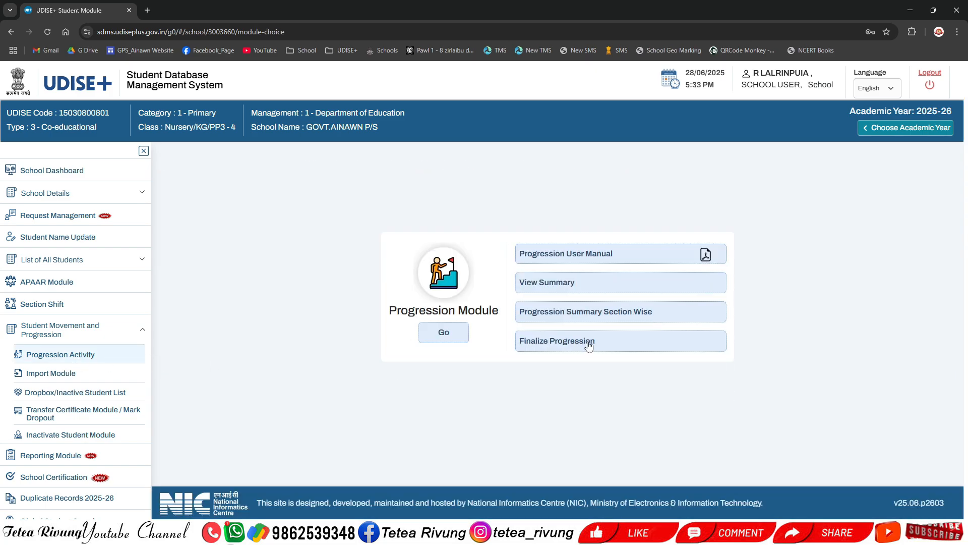
{"action": "left_click", "coordinate": [587, 345]}
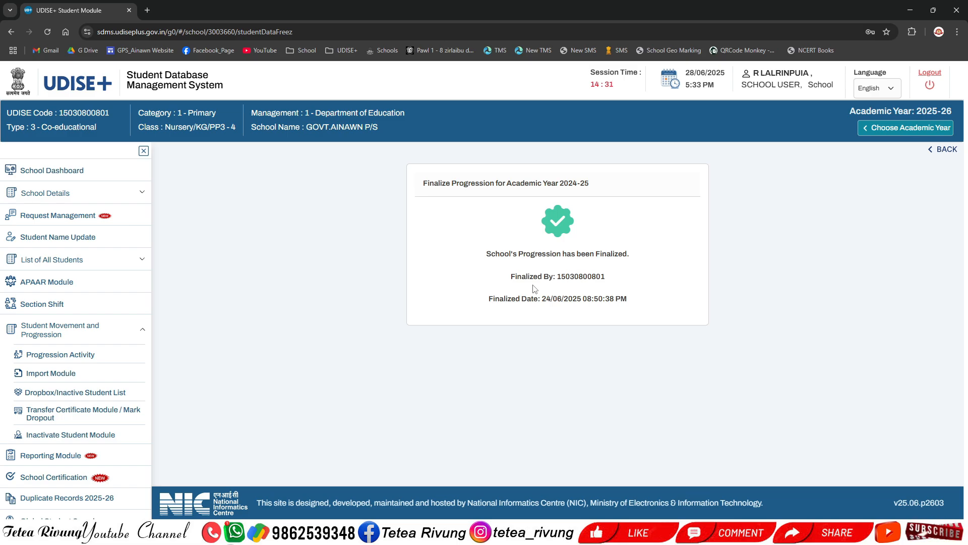
{"action": "left_click", "coordinate": [137, 354]}
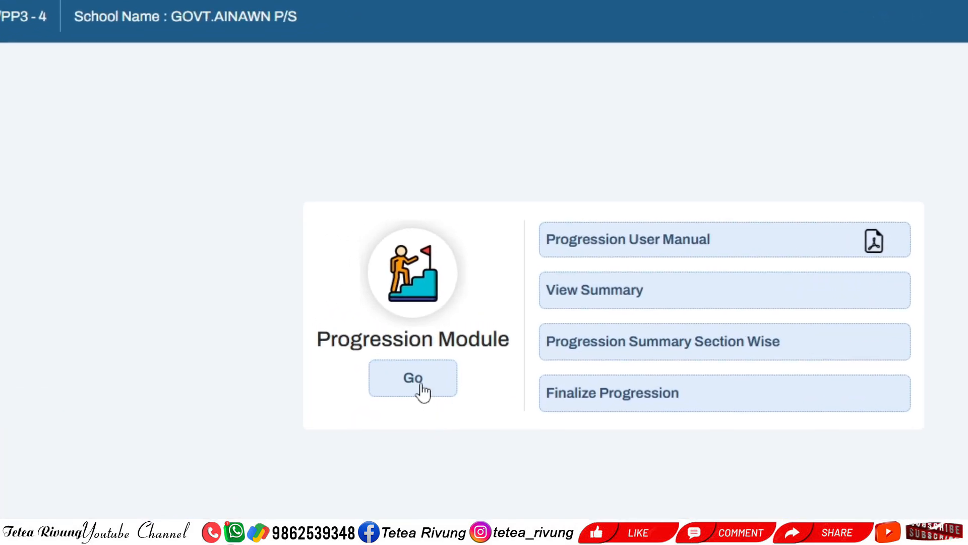
Load the progression list for Class I, Section A, showing 39 students promoted to Class II
{"action": "left_click", "coordinate": [422, 390]}
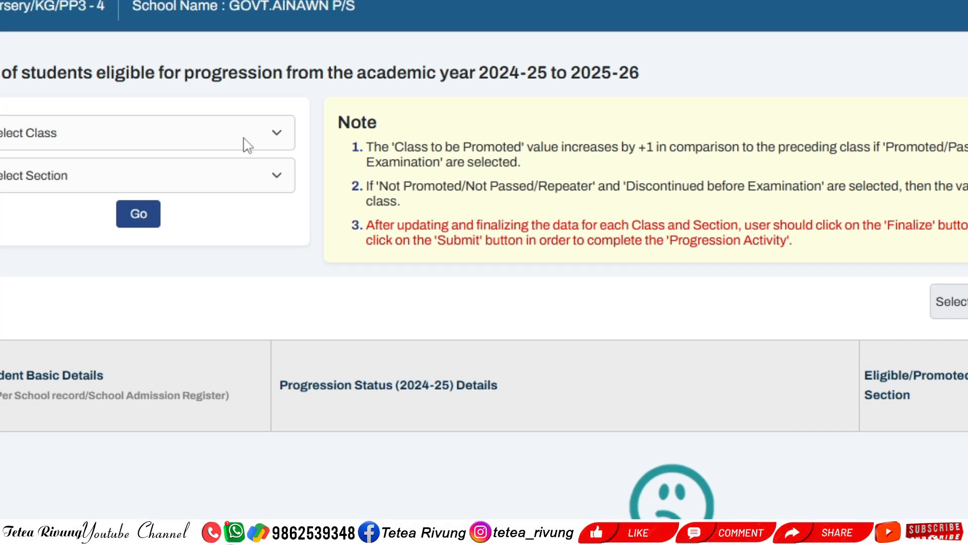
{"action": "left_click", "coordinate": [247, 146]}
{"action": "left_click", "coordinate": [137, 267]}
{"action": "left_click", "coordinate": [192, 185]}
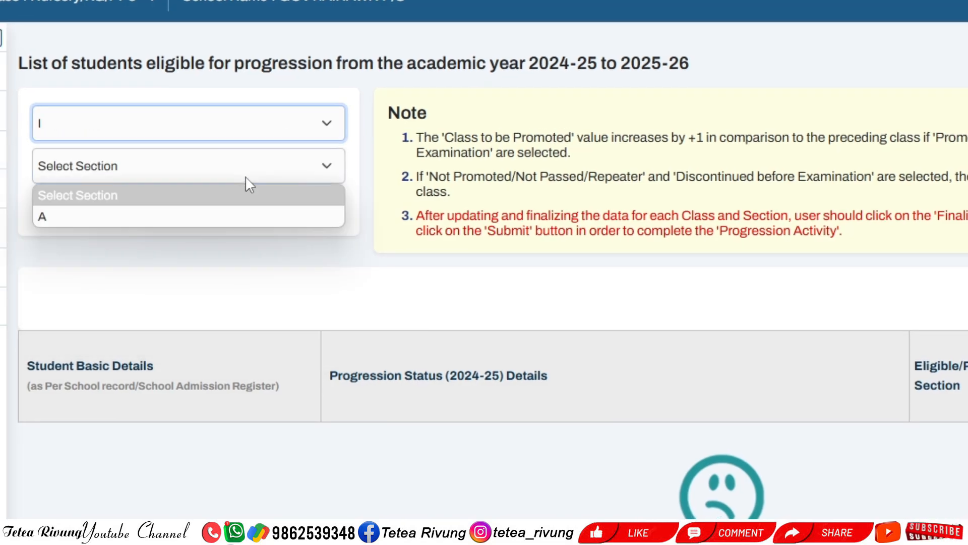
{"action": "left_click", "coordinate": [204, 217]}
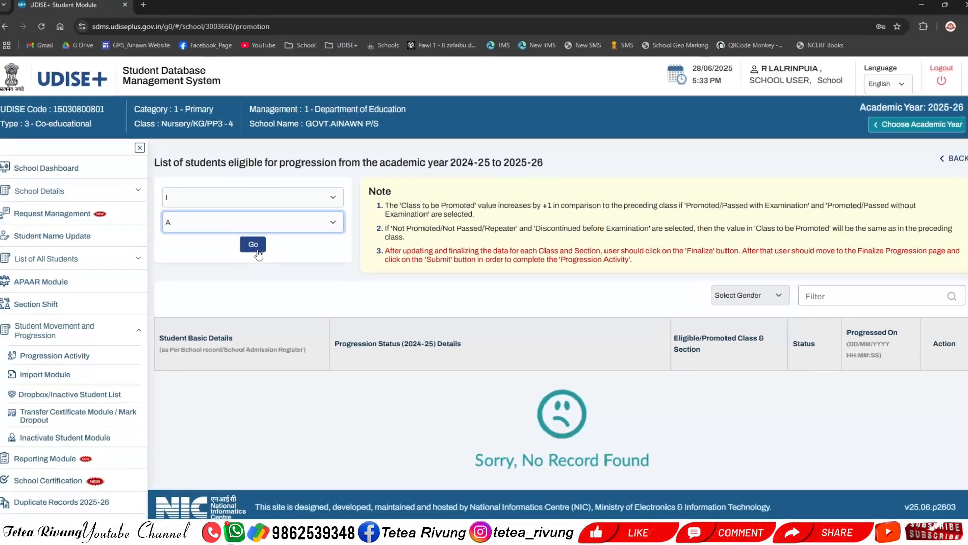
{"action": "left_click", "coordinate": [236, 233]}
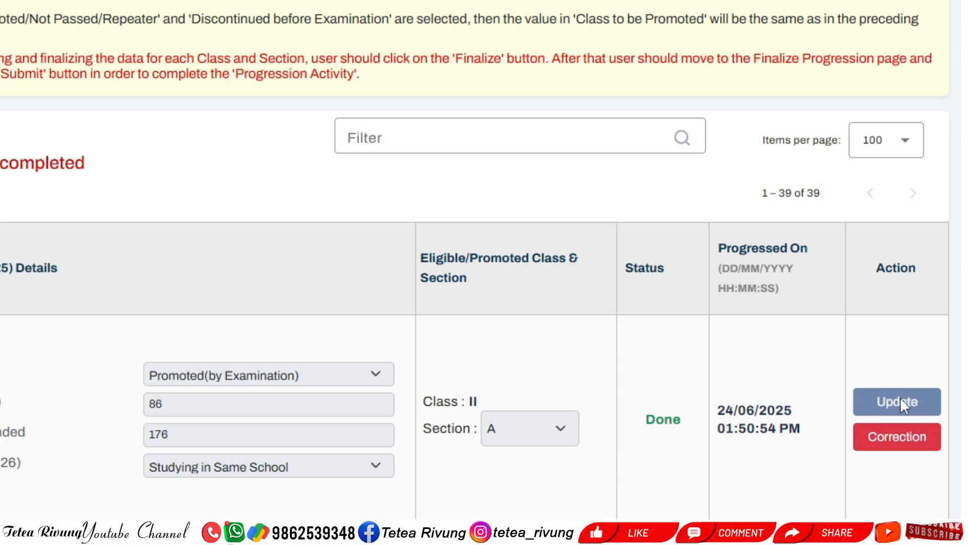
Open a student's correction form and review Promoted (by Examination), 86% marks and 176 days attended
{"action": "left_click", "coordinate": [902, 443]}
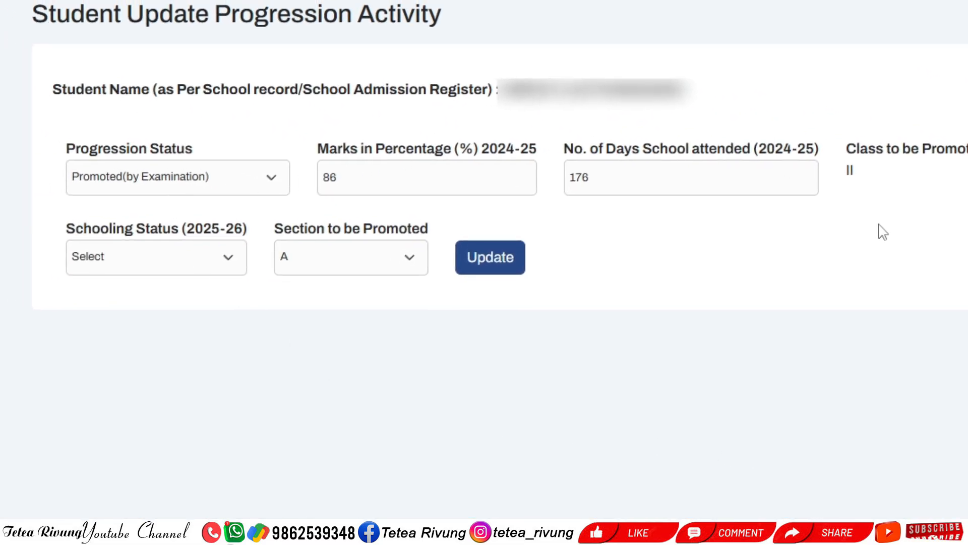
{"action": "left_click", "coordinate": [186, 266]}
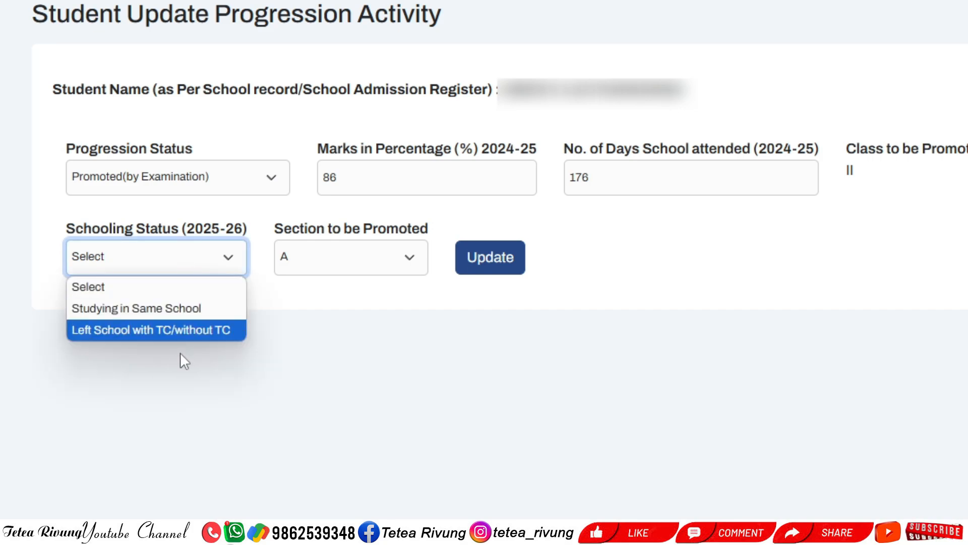
{"action": "left_click", "coordinate": [260, 183]}
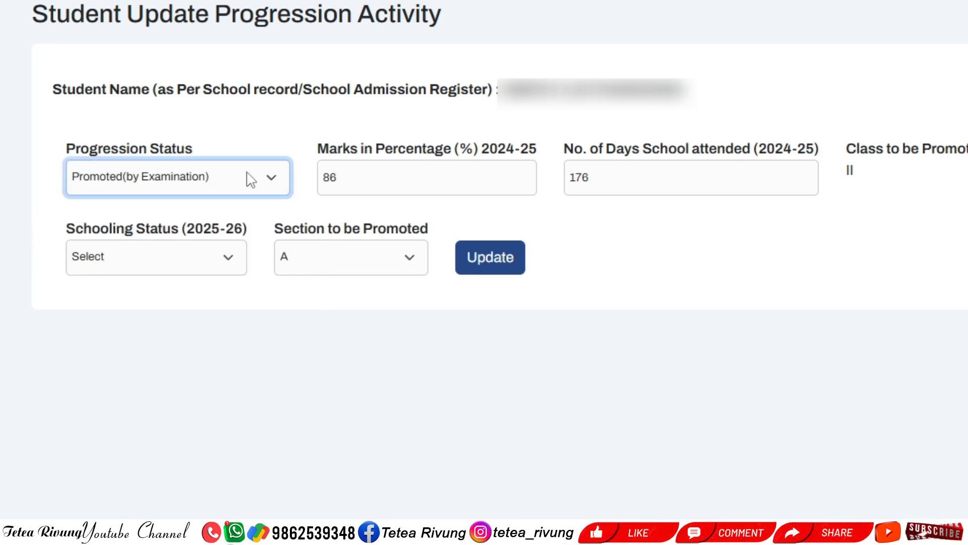
{"action": "left_click", "coordinate": [248, 180]}
{"action": "left_click", "coordinate": [402, 173]}
{"action": "left_click", "coordinate": [687, 171]}
{"action": "left_click", "coordinate": [514, 435]}
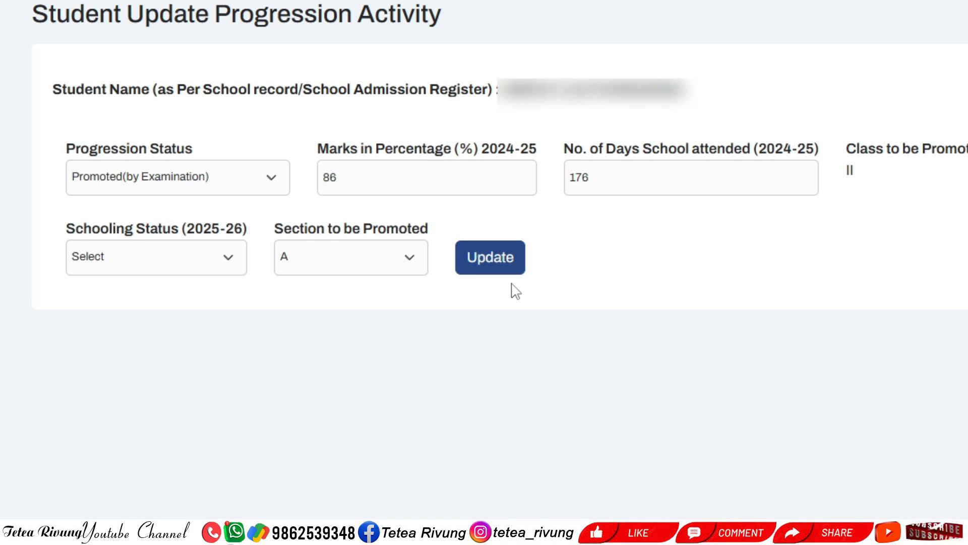
Inspect the Schooling Status options twice without changing the selection
{"action": "left_click", "coordinate": [206, 272]}
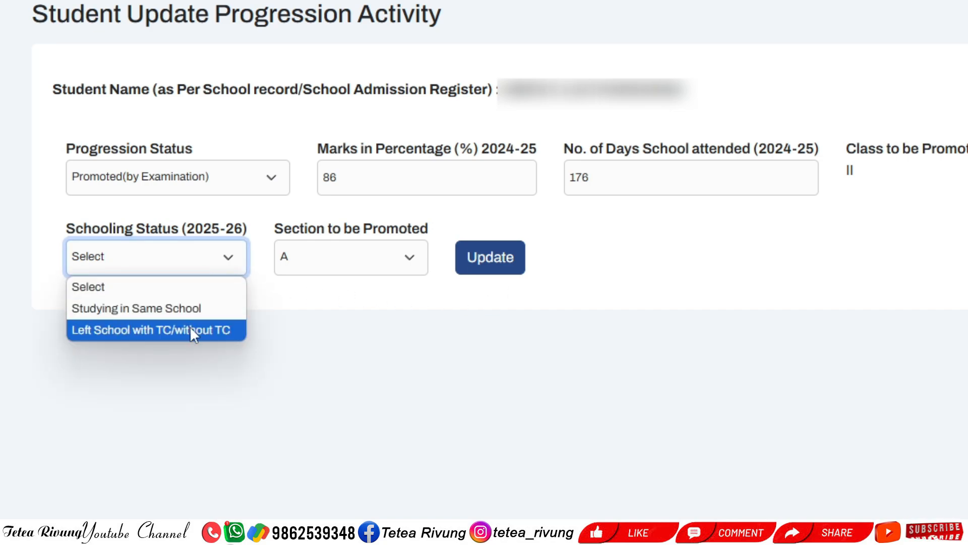
{"action": "left_click", "coordinate": [348, 379]}
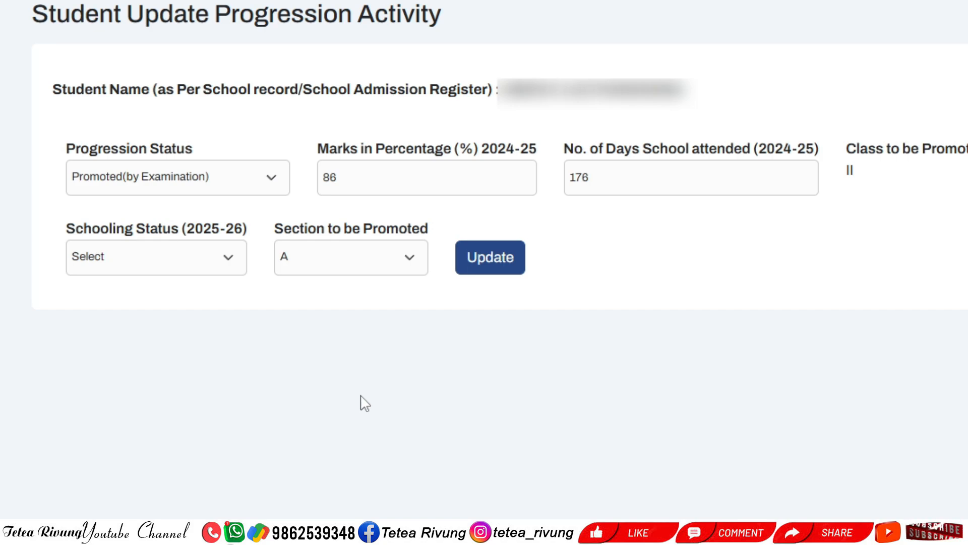
{"action": "left_click", "coordinate": [212, 267]}
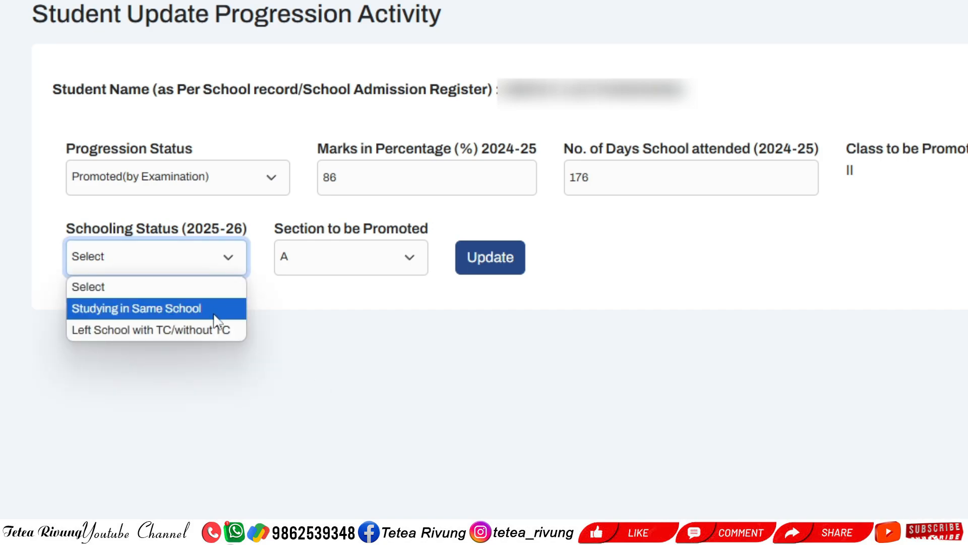
{"action": "left_click", "coordinate": [410, 357]}
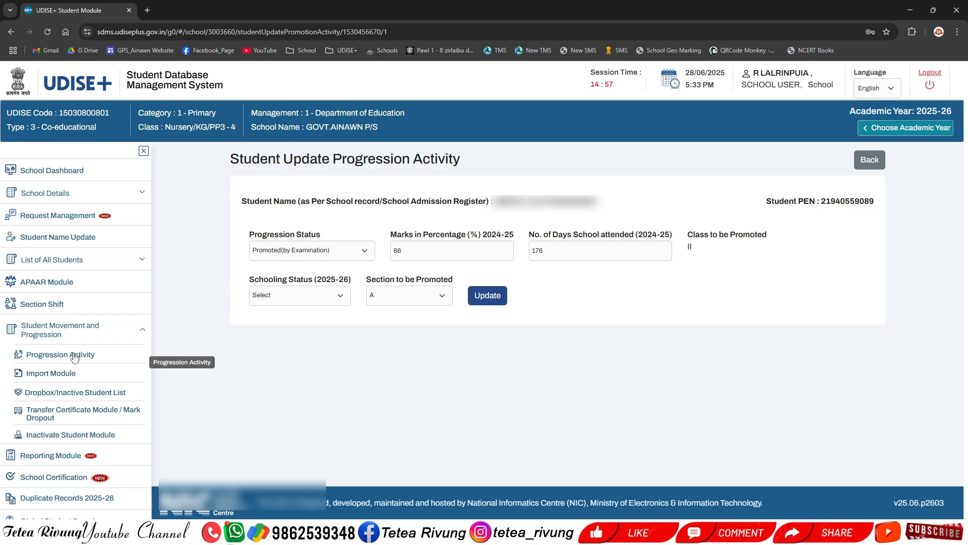
Leave the correction form via Progression Activity in the sidebar
{"action": "left_click", "coordinate": [74, 356]}
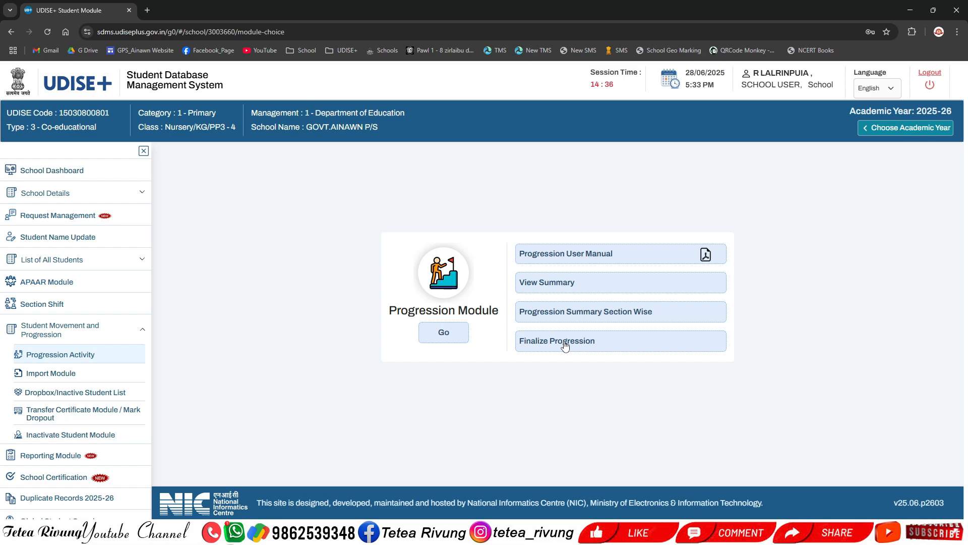
Open Import Module and start importing a student from within the state, 2024-25 to 2025-26
{"action": "left_click", "coordinate": [75, 376]}
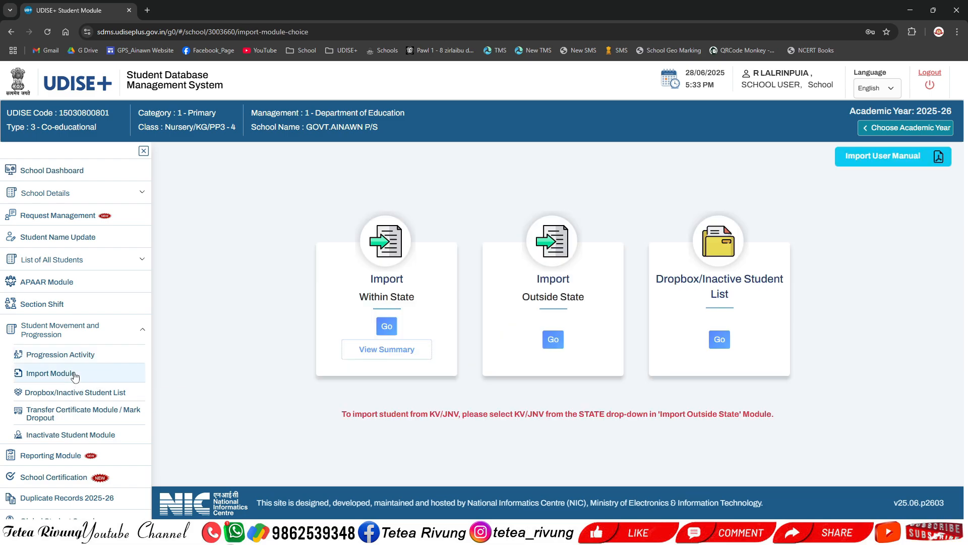
{"action": "left_click", "coordinate": [387, 327]}
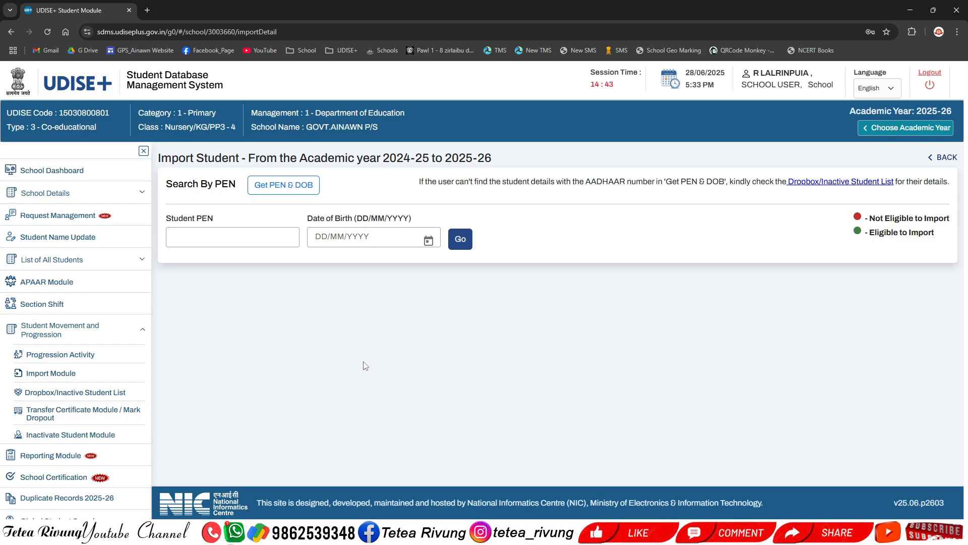
Search by the student's 11-digit PEN and date of birth, returning ACTIVE - Progression pending, Class I
{"action": "left_click", "coordinate": [235, 238]}
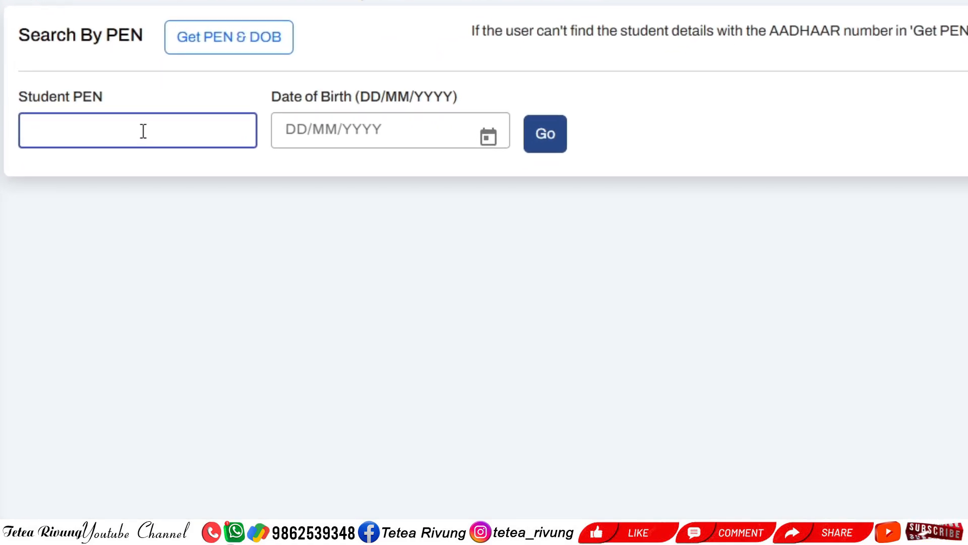
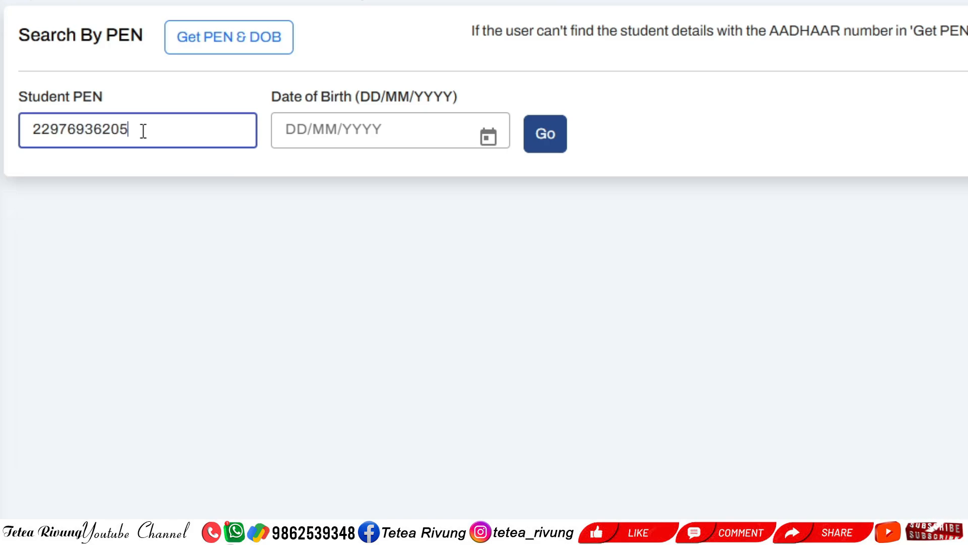
{"action": "key", "text": "Tab"}
{"action": "type", "text": "10"}
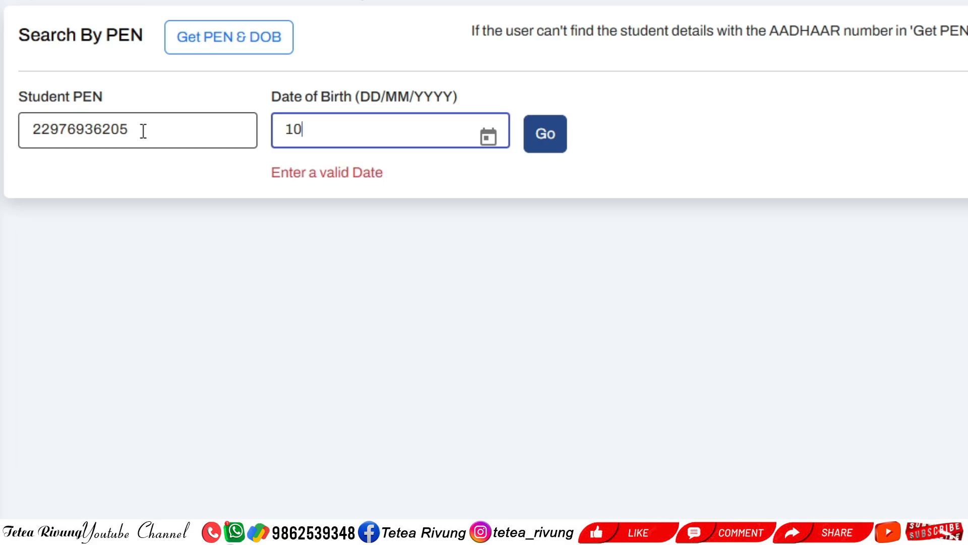
{"action": "type", "text": "/11/2015"}
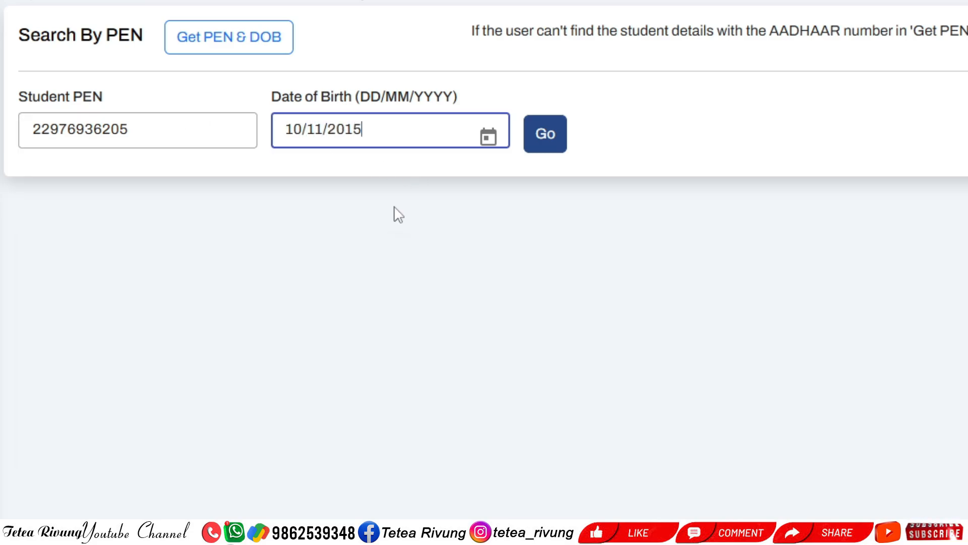
{"action": "left_click", "coordinate": [543, 141]}
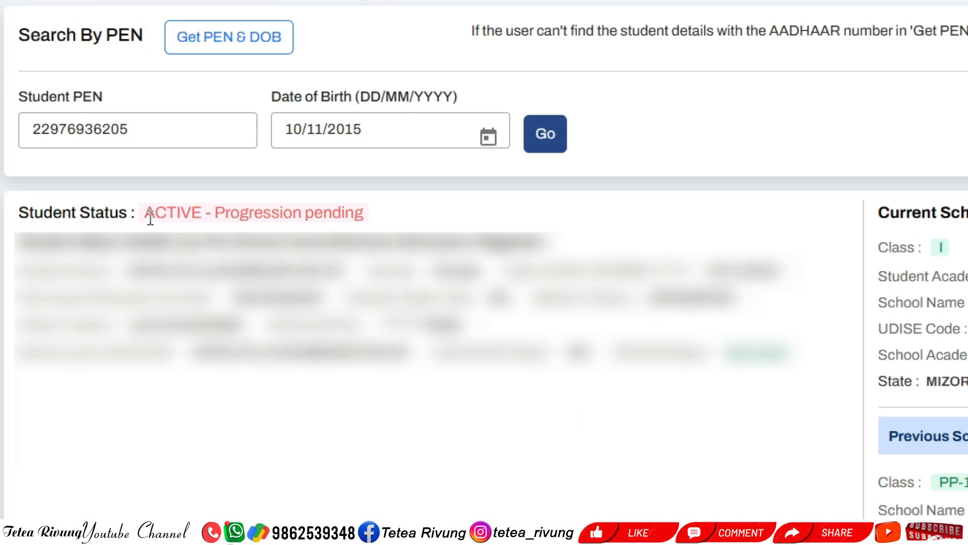
Highlight the ACTIVE and Progression pending parts of the student status
{"action": "left_click_drag", "start_coordinate": [146, 211], "coordinate": [382, 231]}
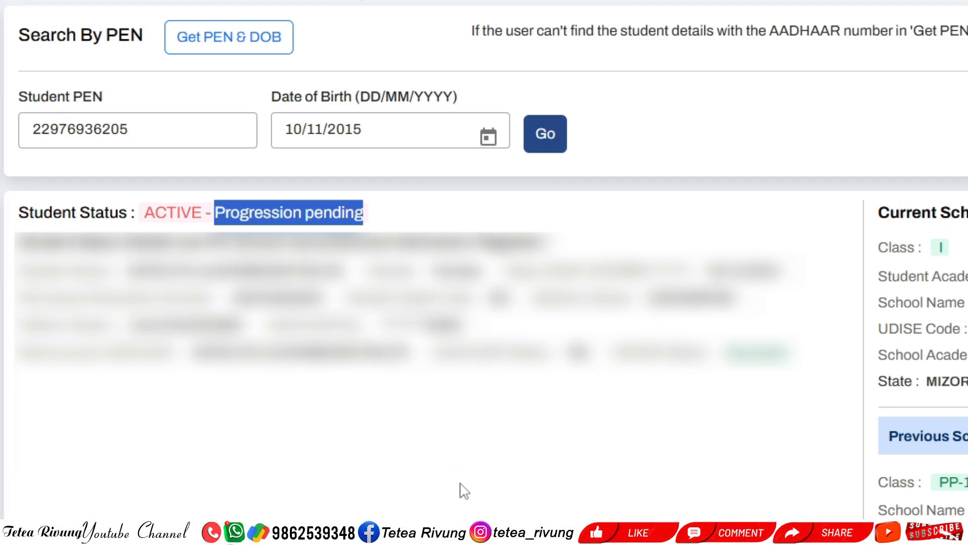
{"action": "left_click", "coordinate": [390, 212]}
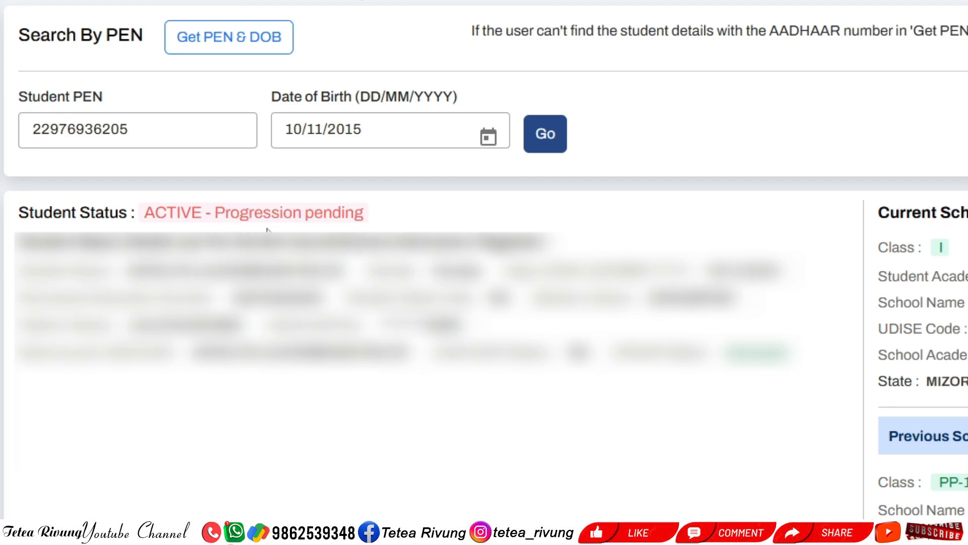
{"action": "left_click_drag", "start_coordinate": [147, 212], "coordinate": [367, 220]}
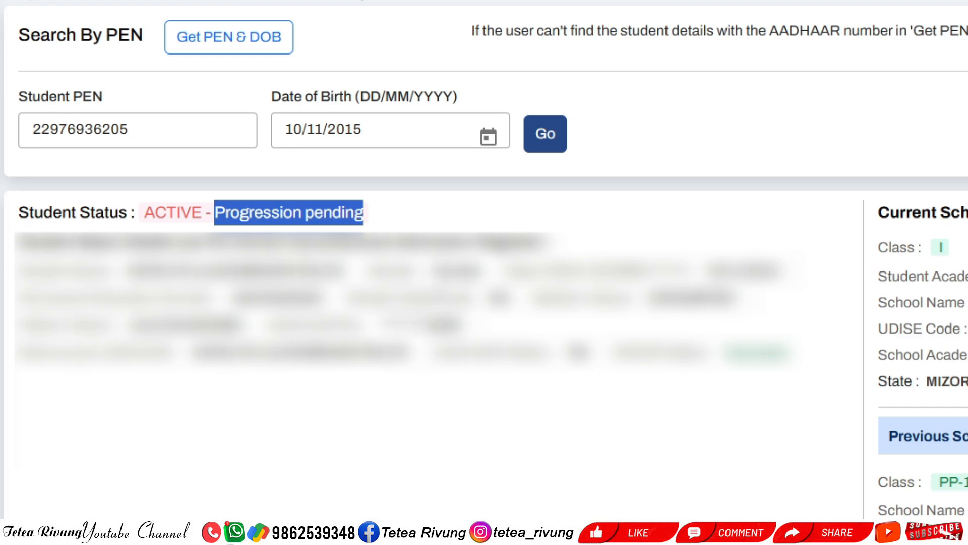
{"action": "left_click", "coordinate": [386, 227]}
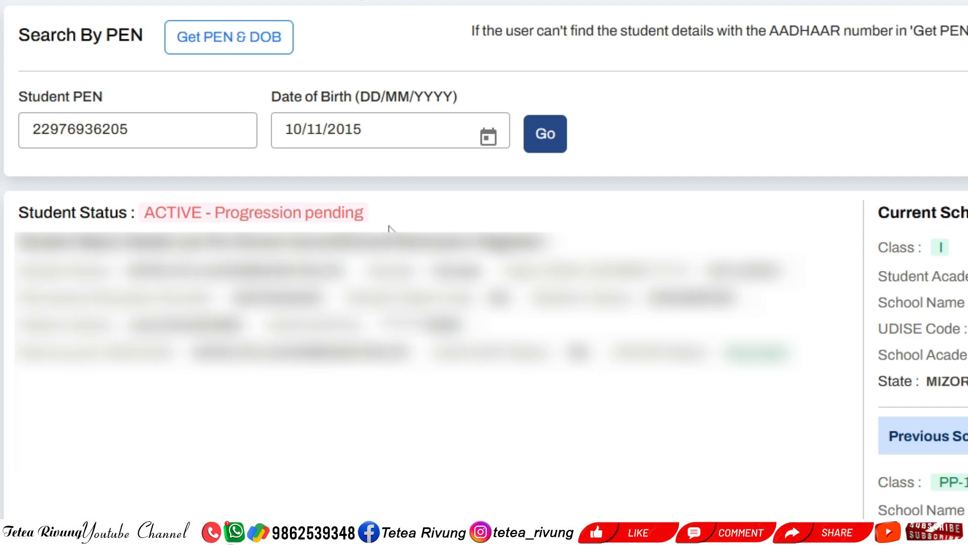
Select the whole Student PEN and begin typing a different student's PEN
{"action": "left_click", "coordinate": [97, 134]}
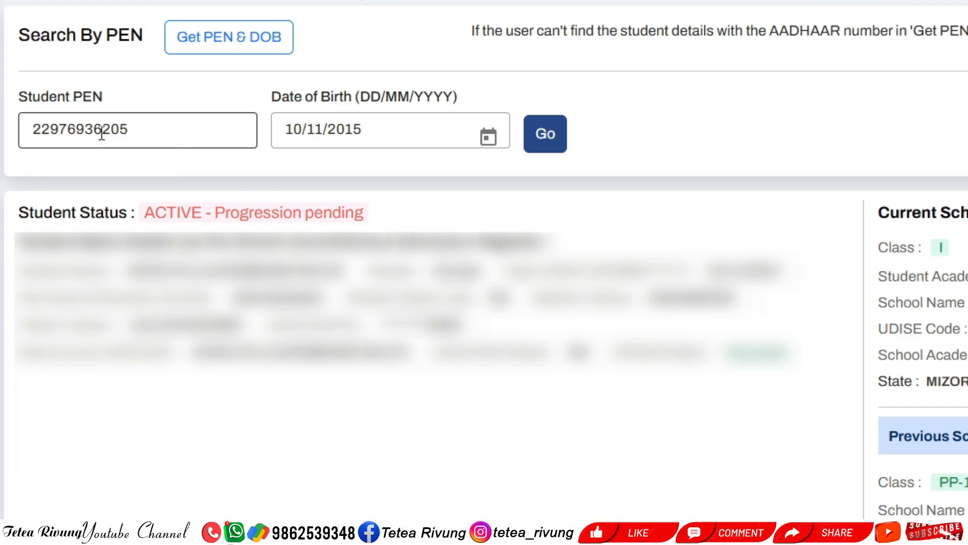
{"action": "left_click", "coordinate": [162, 133]}
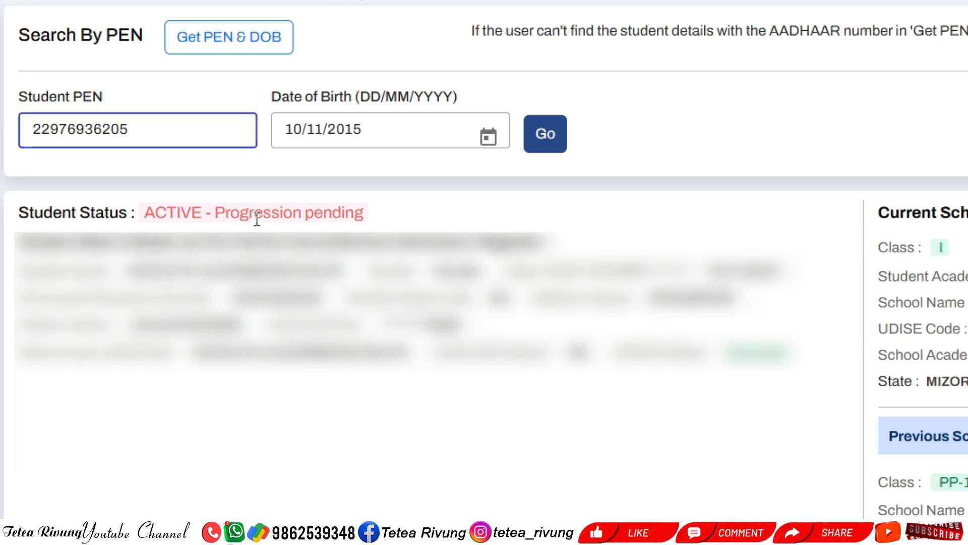
{"action": "left_click_drag", "start_coordinate": [222, 216], "coordinate": [377, 225]}
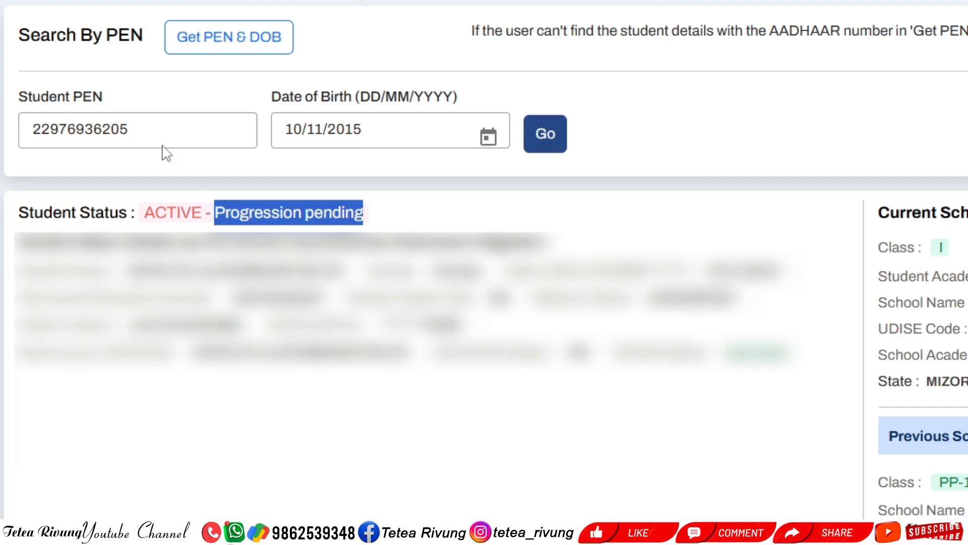
{"action": "left_click_drag", "start_coordinate": [160, 134], "coordinate": [7, 131]}
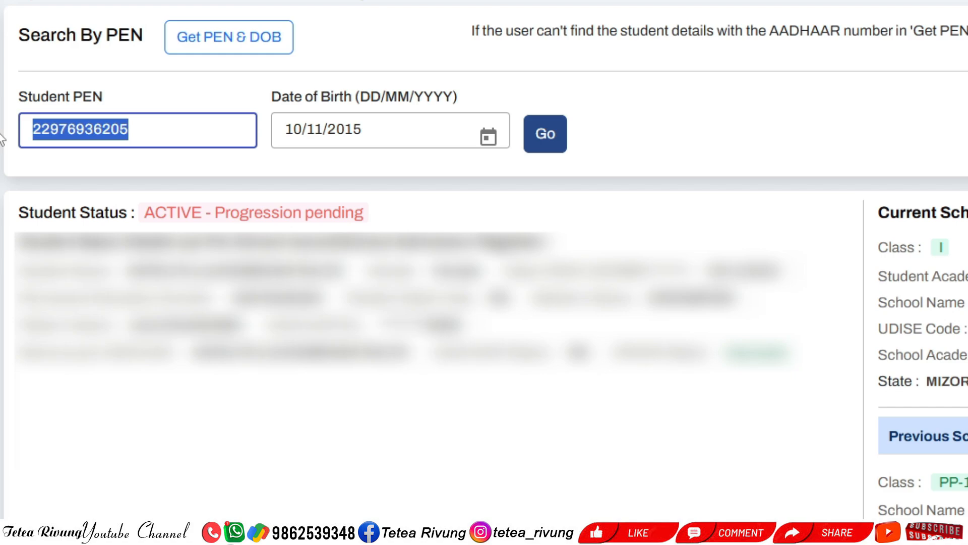
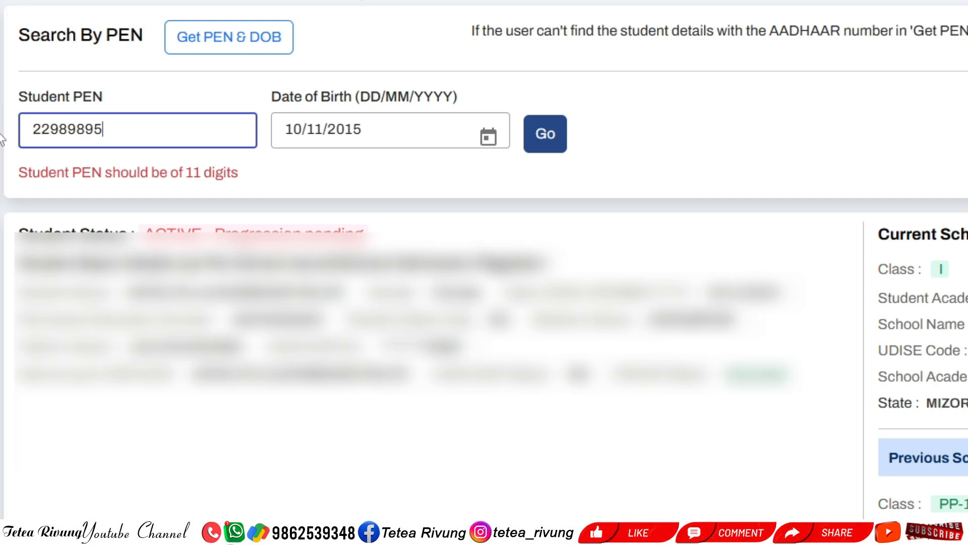
Replace the date of birth with the second student's and rerun the search
{"action": "triple_click", "coordinate": [409, 120]}
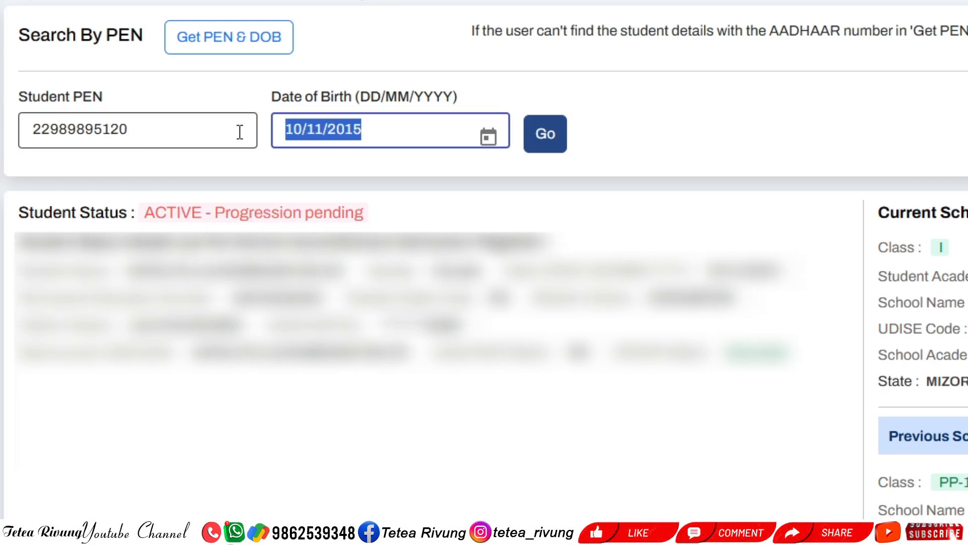
{"action": "type", "text": "04/2018"}
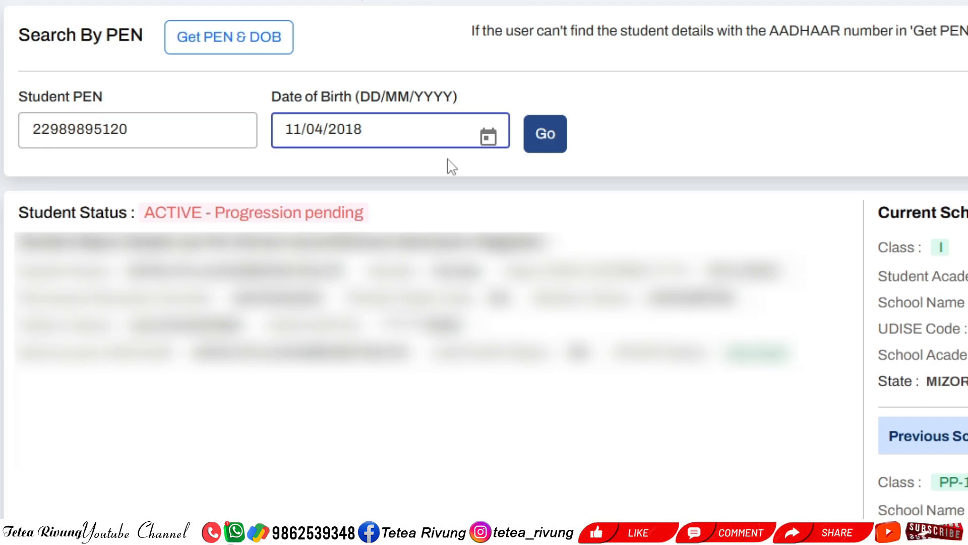
{"action": "left_click", "coordinate": [549, 146]}
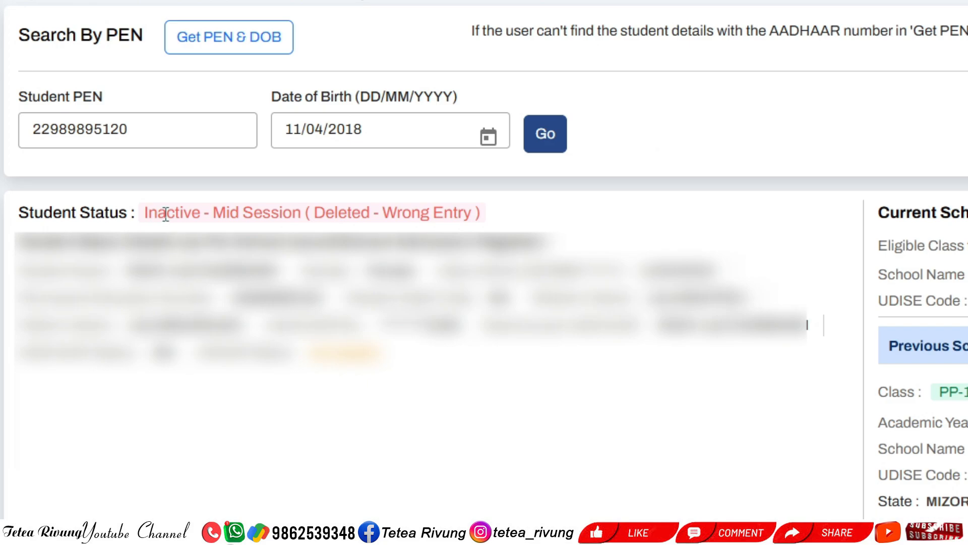
Highlight 'Inactive' and 'Wrong Entry' in the Inactive - Mid Session (Deleted - Wrong Entry) status
{"action": "left_click_drag", "start_coordinate": [200, 213], "coordinate": [144, 213]}
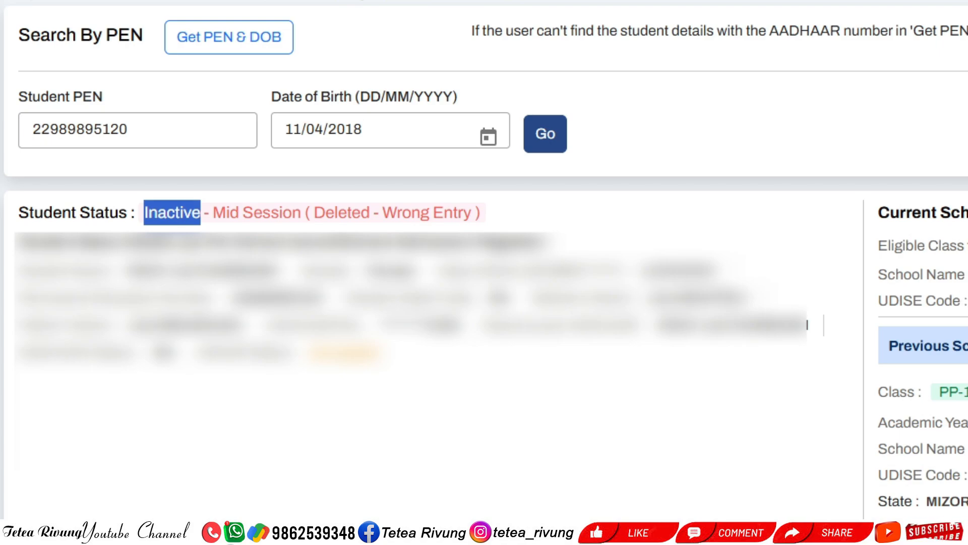
{"action": "left_click", "coordinate": [965, 323]}
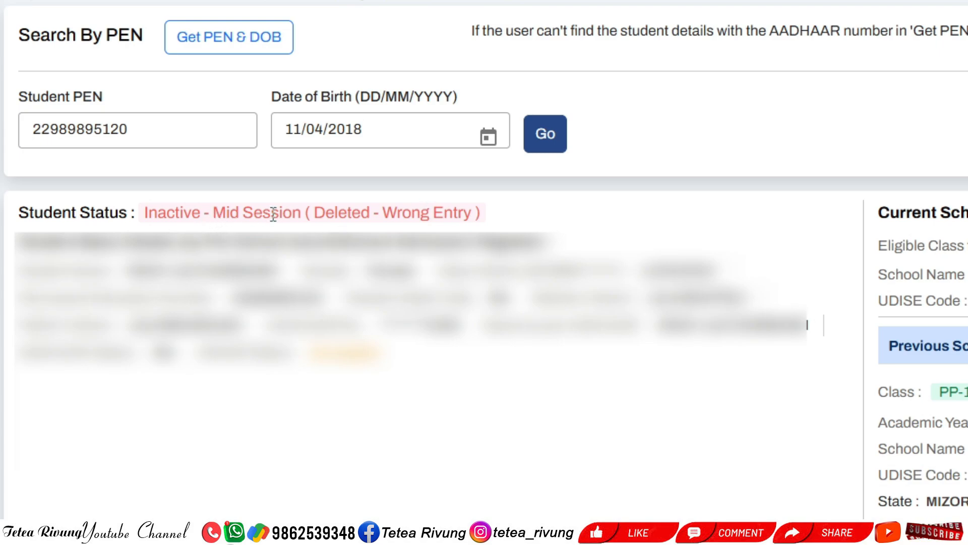
{"action": "left_click_drag", "start_coordinate": [383, 212], "coordinate": [477, 212]}
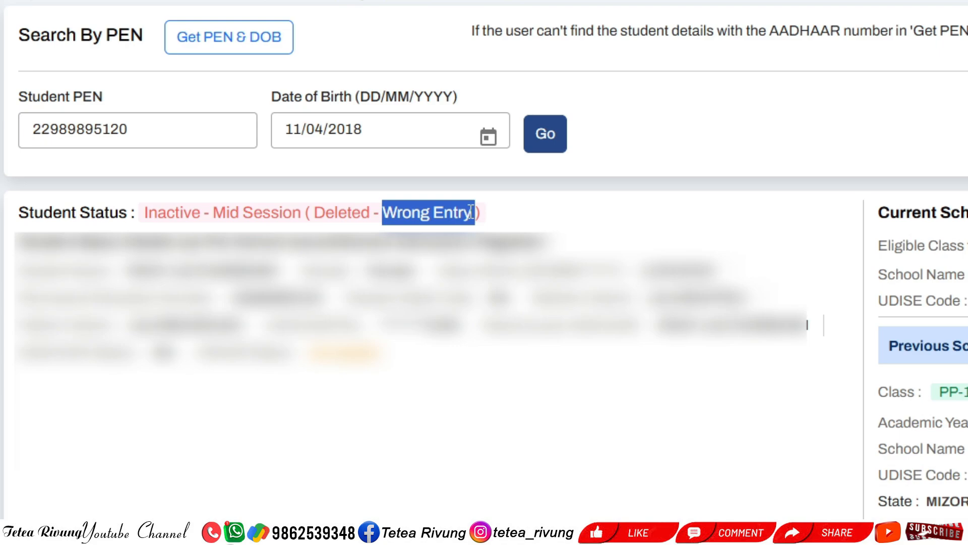
{"action": "left_click", "coordinate": [471, 212]}
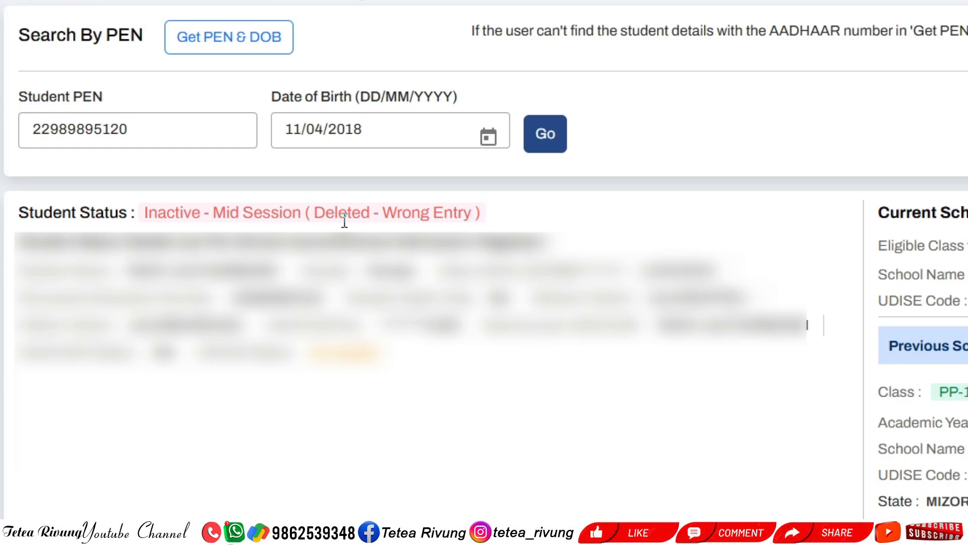
{"action": "left_click", "coordinate": [158, 124]}
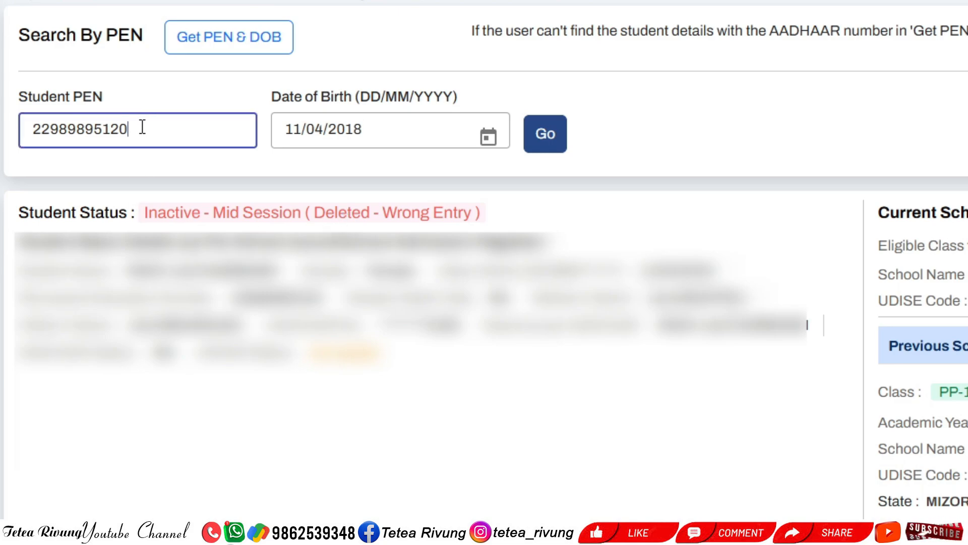
{"action": "left_click_drag", "start_coordinate": [140, 126], "coordinate": [27, 129]}
{"action": "left_click_drag", "start_coordinate": [381, 131], "coordinate": [287, 132]}
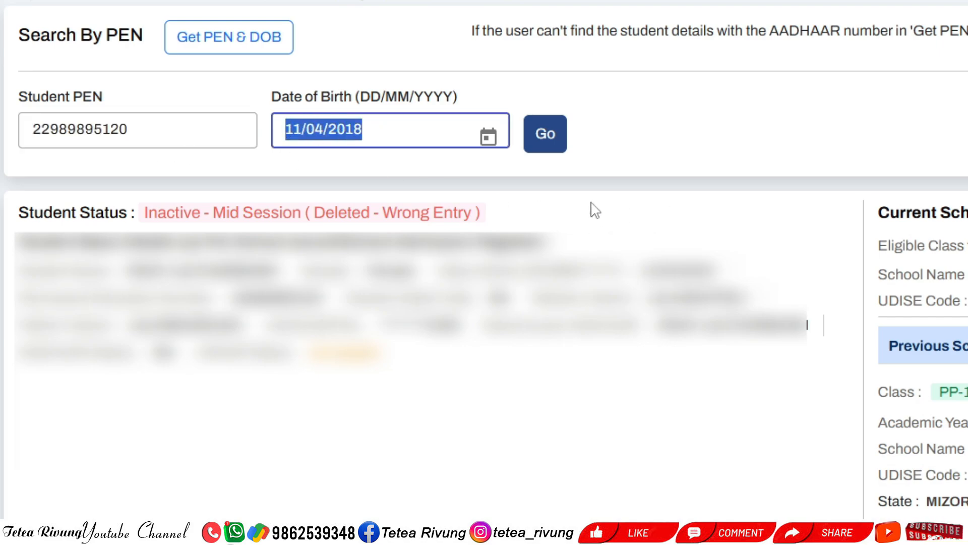
{"action": "left_click", "coordinate": [419, 132]}
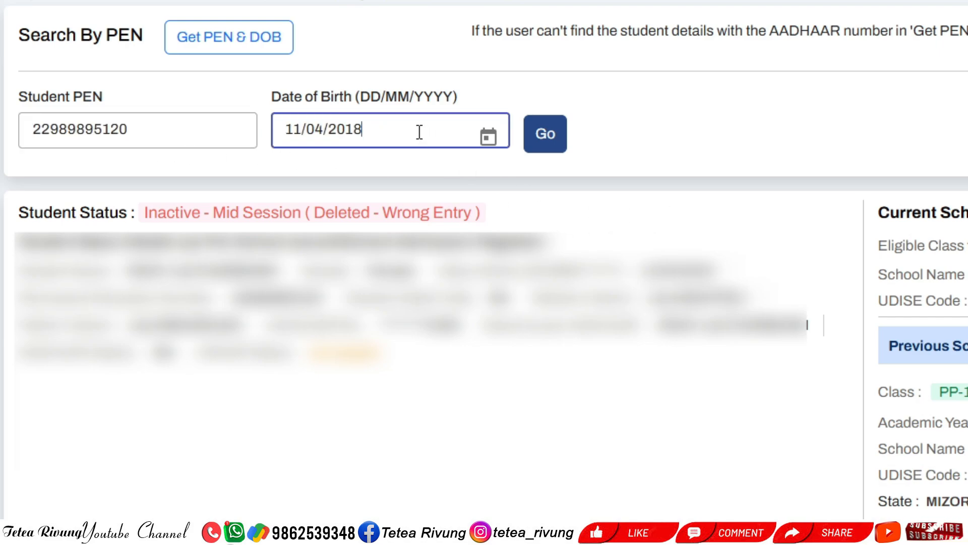
{"action": "left_click_drag", "start_coordinate": [411, 130], "coordinate": [282, 132]}
{"action": "left_click", "coordinate": [667, 135]}
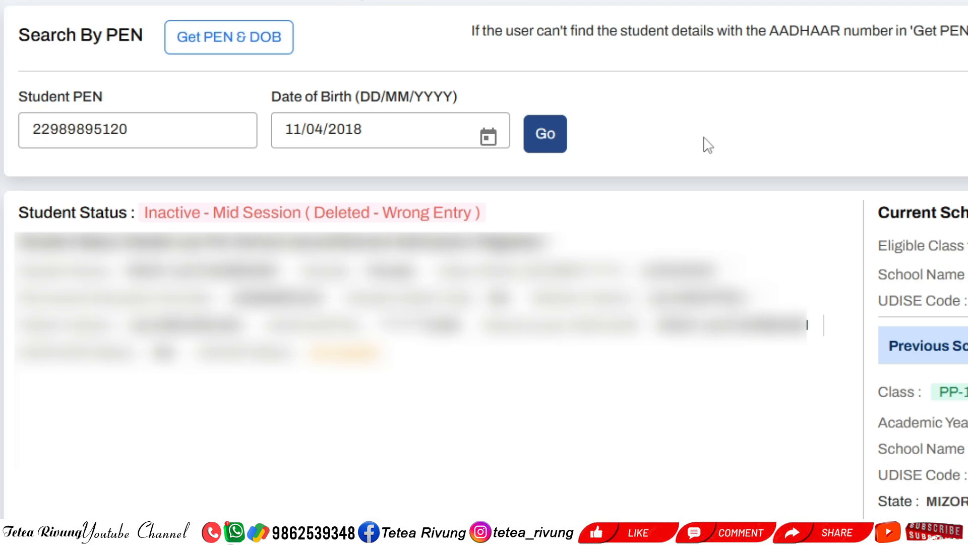
Search with a new student PEN and birth date, then dismiss the date-of-birth mismatch error
{"action": "double_click", "coordinate": [164, 133]}
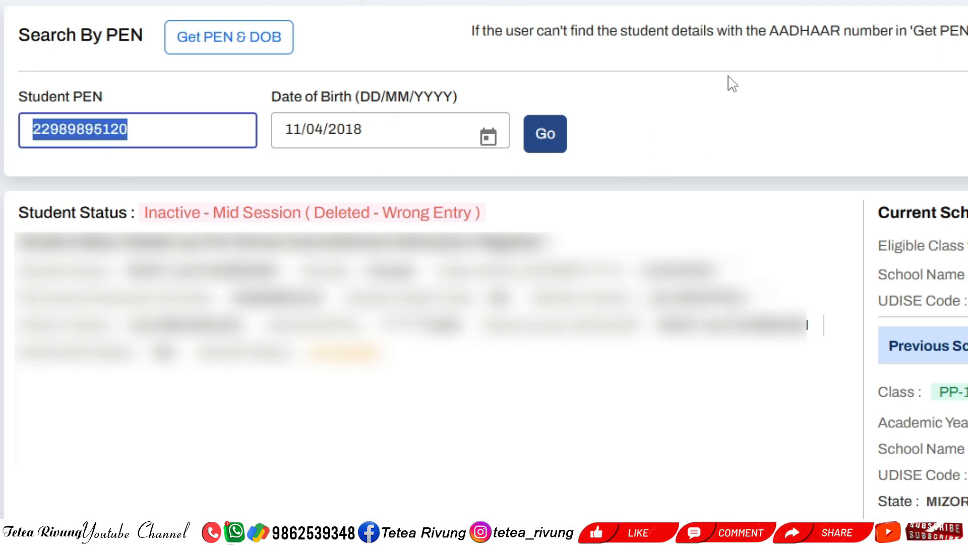
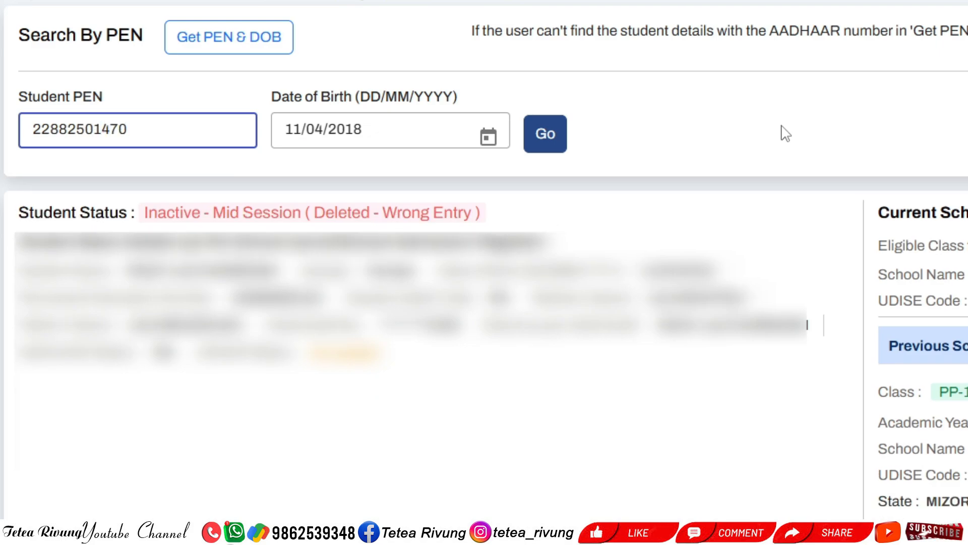
{"action": "key", "text": "Tab"}
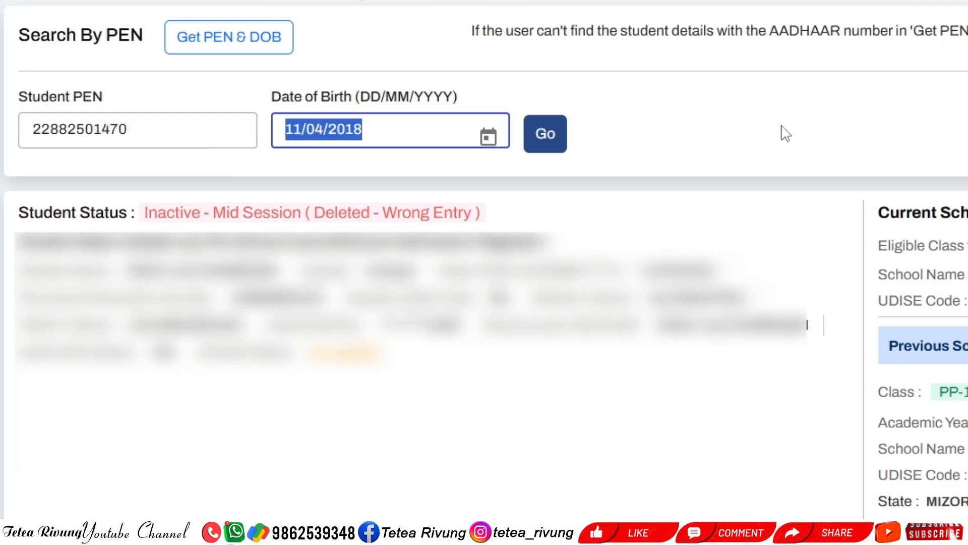
{"action": "type", "text": "24/"}
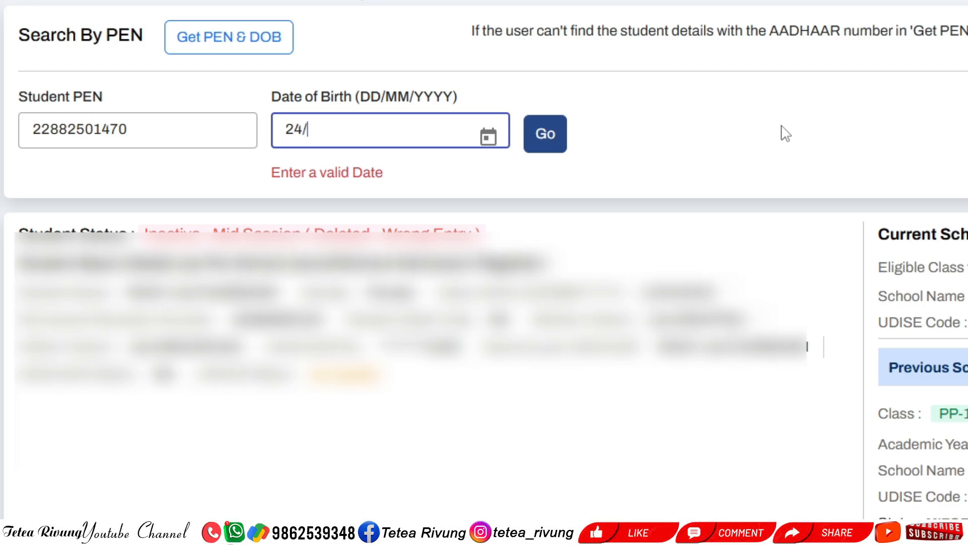
{"action": "type", "text": "06/2015"}
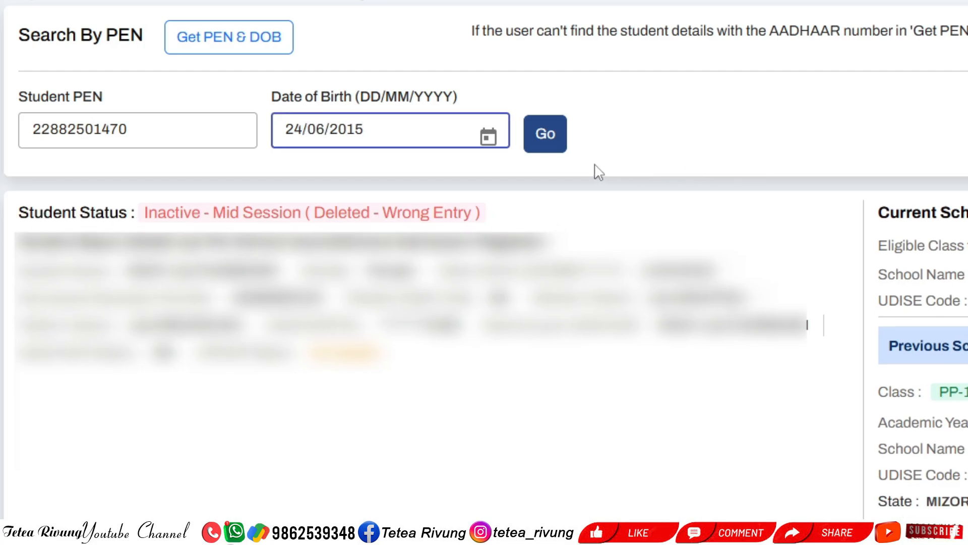
{"action": "left_click", "coordinate": [545, 140]}
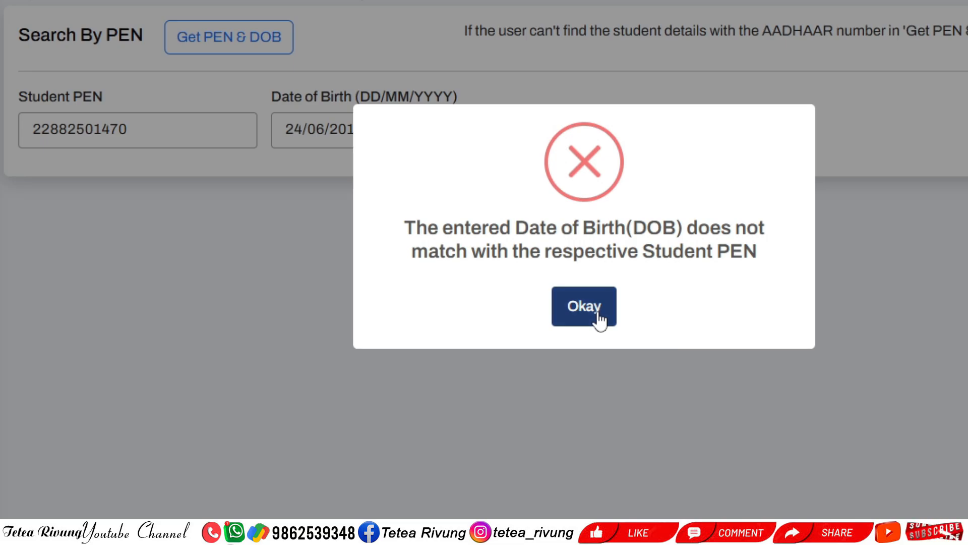
{"action": "left_click", "coordinate": [598, 313]}
{"action": "left_click_drag", "start_coordinate": [163, 127], "coordinate": [1, 126]}
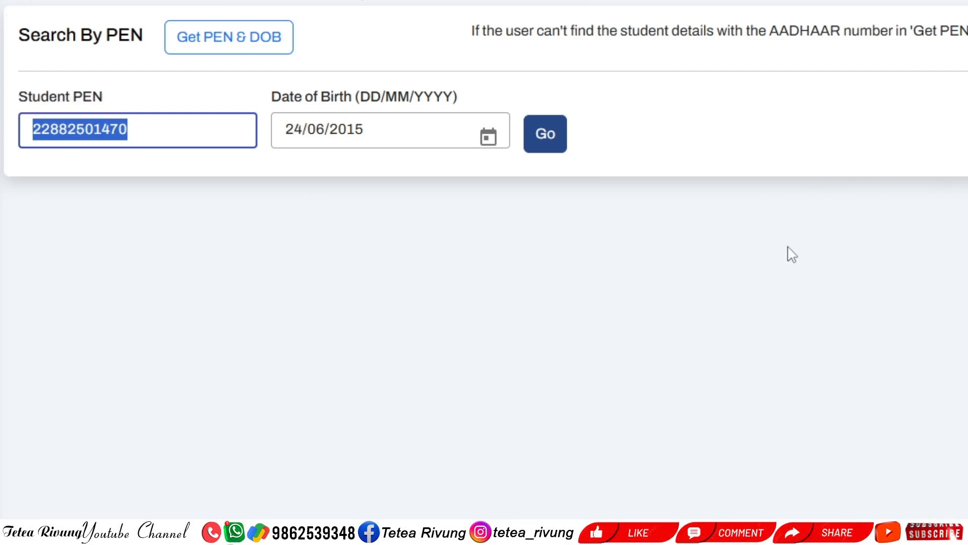
Clear the partly typed Student PEN and the date of birth from the search fields
{"action": "type", "text": "22"}
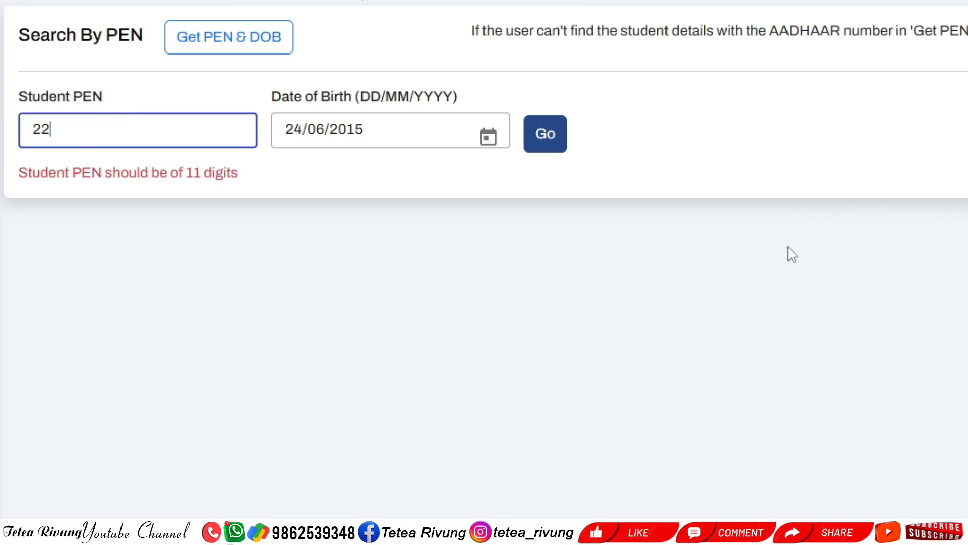
{"action": "type", "text": "50"}
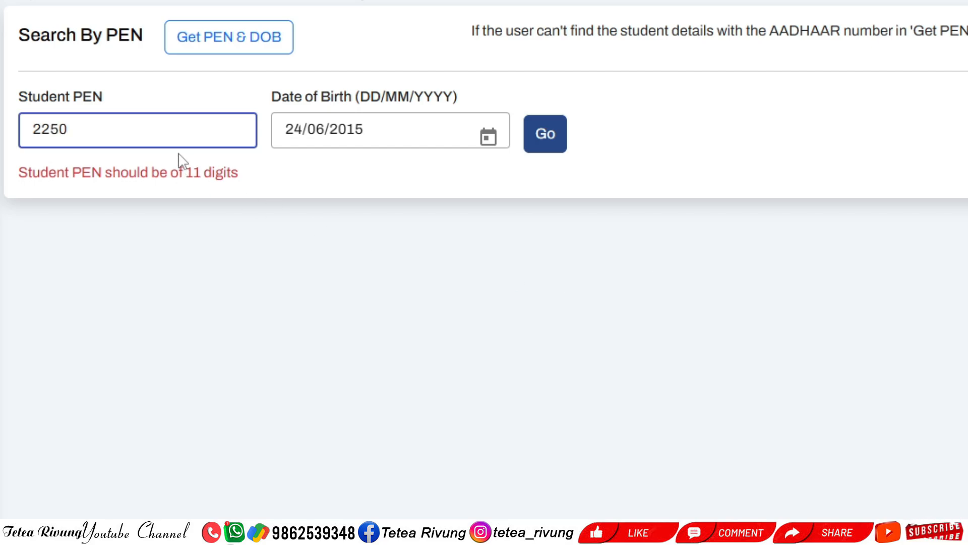
{"action": "left_click_drag", "start_coordinate": [70, 130], "coordinate": [14, 128]}
{"action": "key", "text": "Tab"}
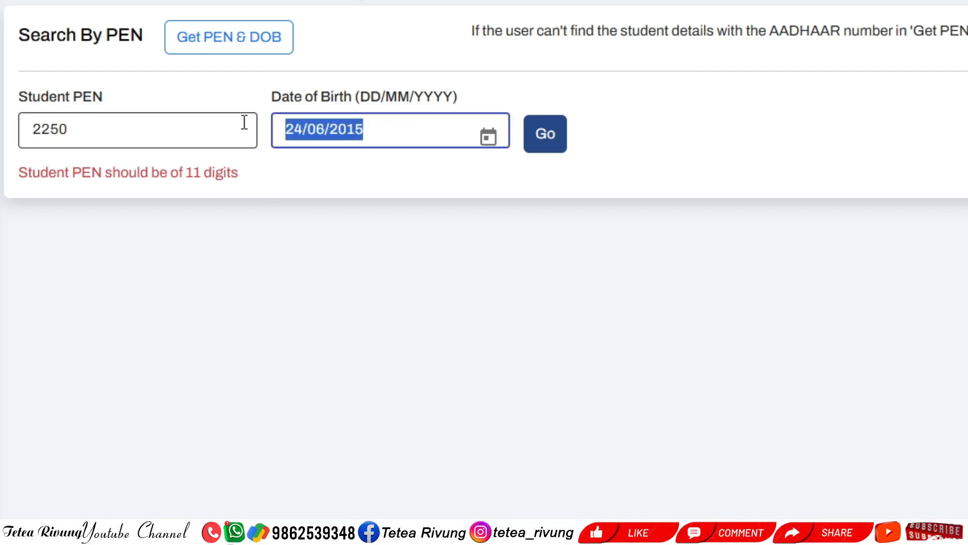
{"action": "key", "text": "BackSpace"}
{"action": "key", "text": "shift+Tab"}
{"action": "key", "text": "BackSpace"}
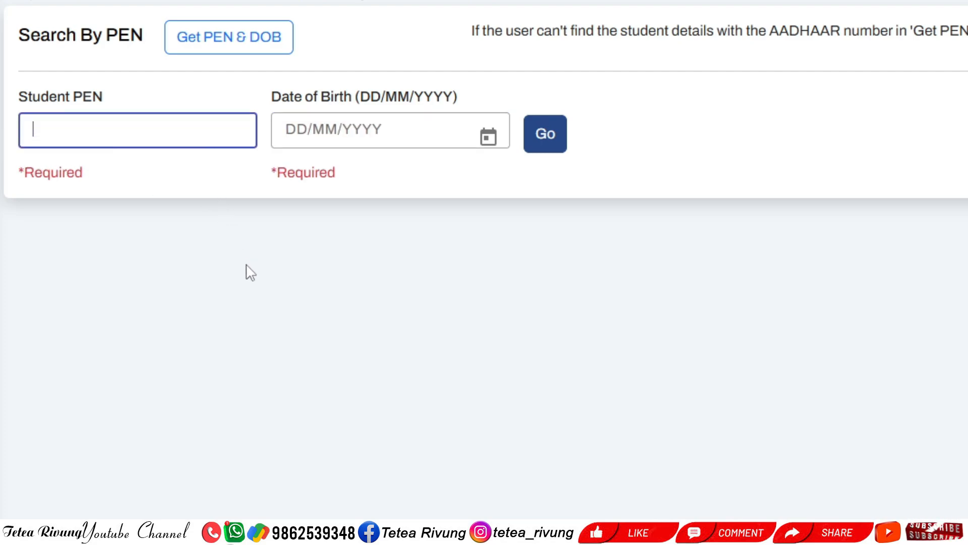
{"action": "left_click", "coordinate": [245, 270]}
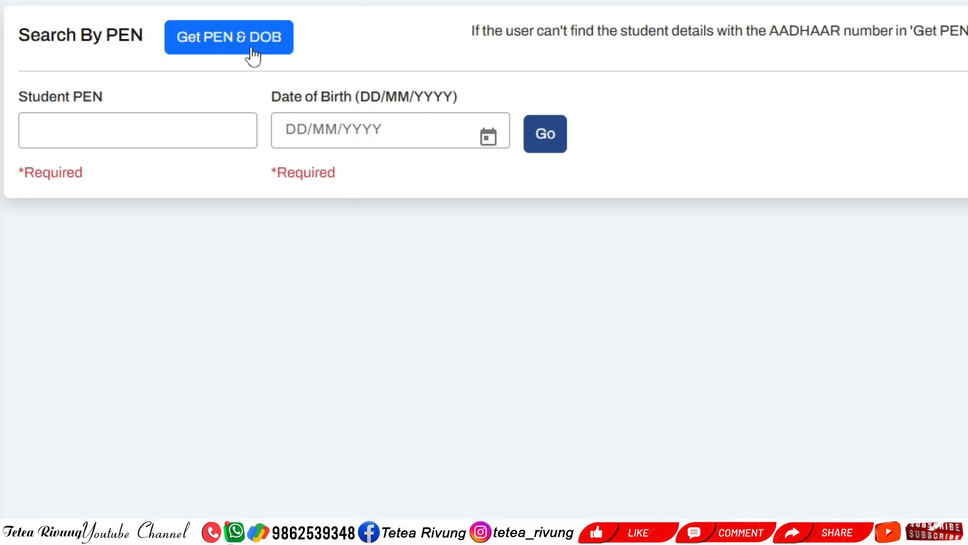
{"action": "left_click", "coordinate": [201, 127]}
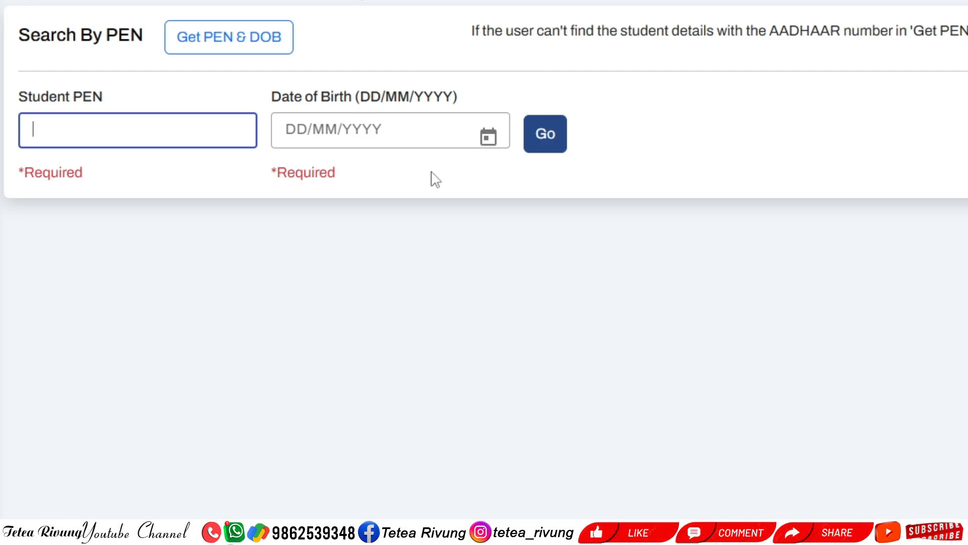
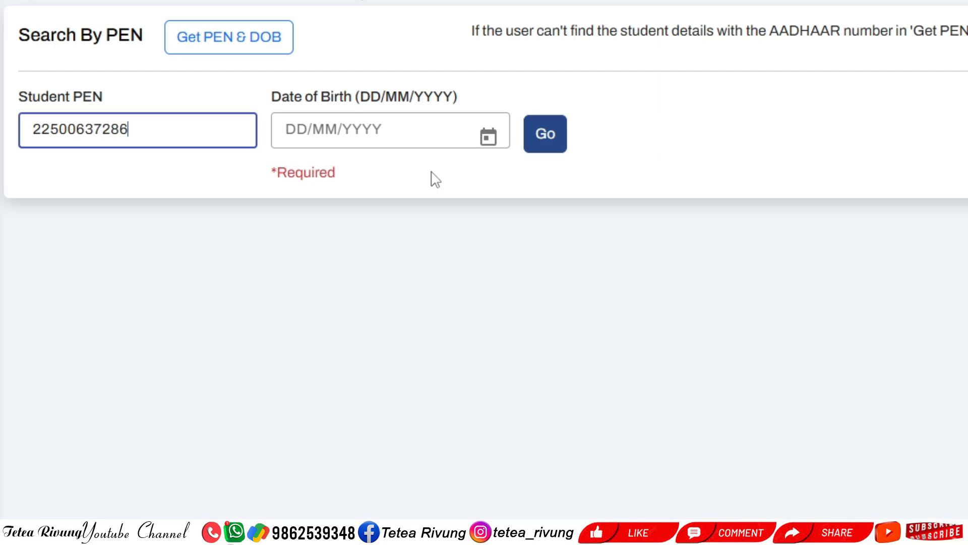
{"action": "left_click", "coordinate": [410, 138]}
{"action": "type", "text": "24/"}
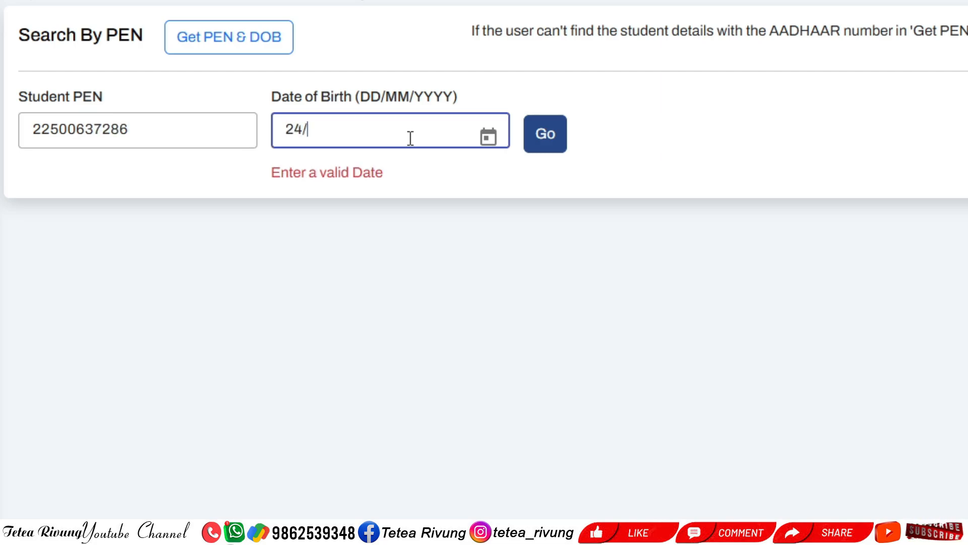
{"action": "type", "text": "07/2"}
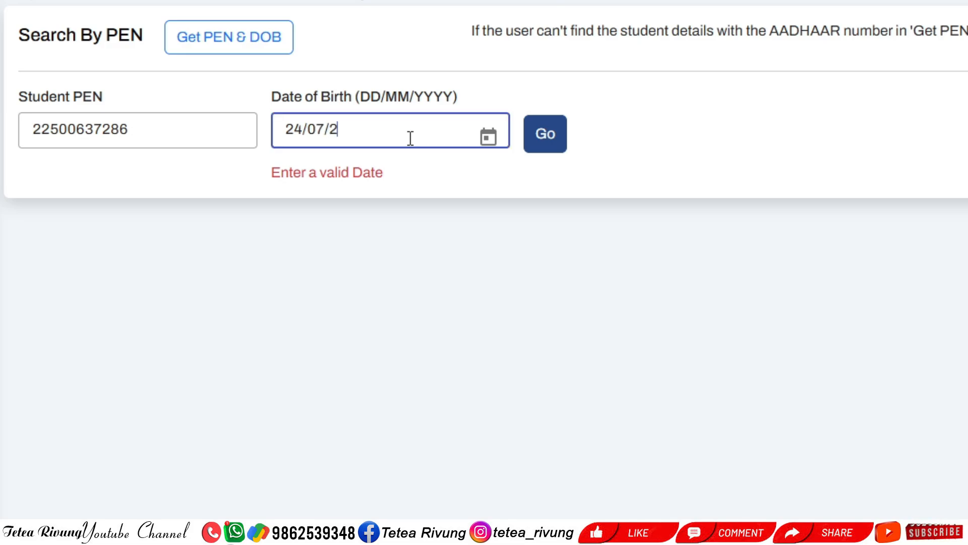
{"action": "type", "text": "018"}
{"action": "left_click", "coordinate": [547, 134]}
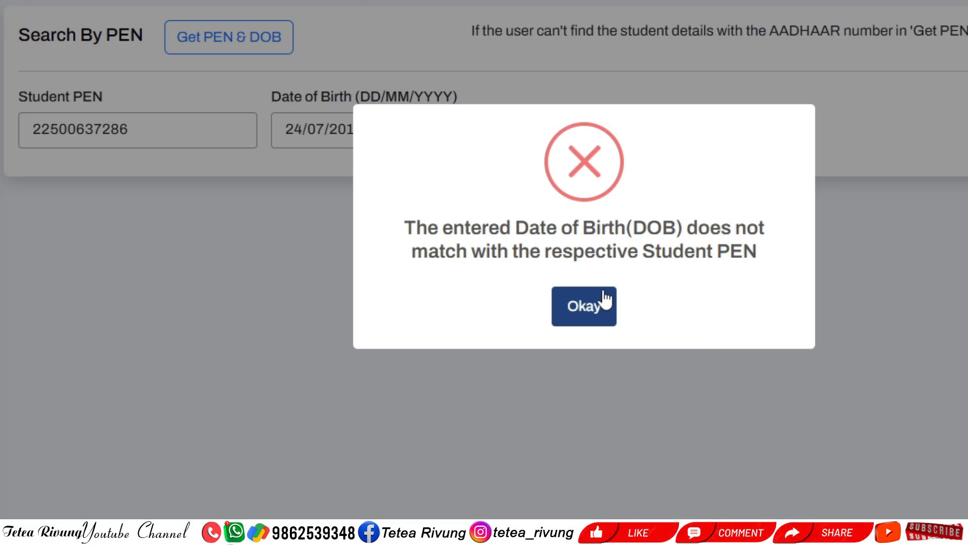
Dismiss the date-of-birth mismatch error and empty both the Student PEN and Date of Birth fields
{"action": "left_click", "coordinate": [588, 309]}
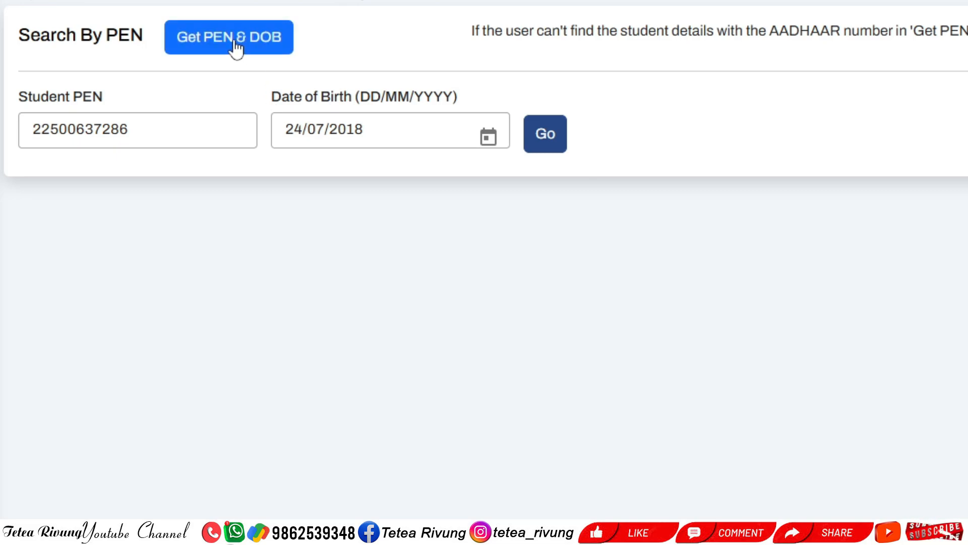
{"action": "left_click_drag", "start_coordinate": [146, 129], "coordinate": [32, 129]}
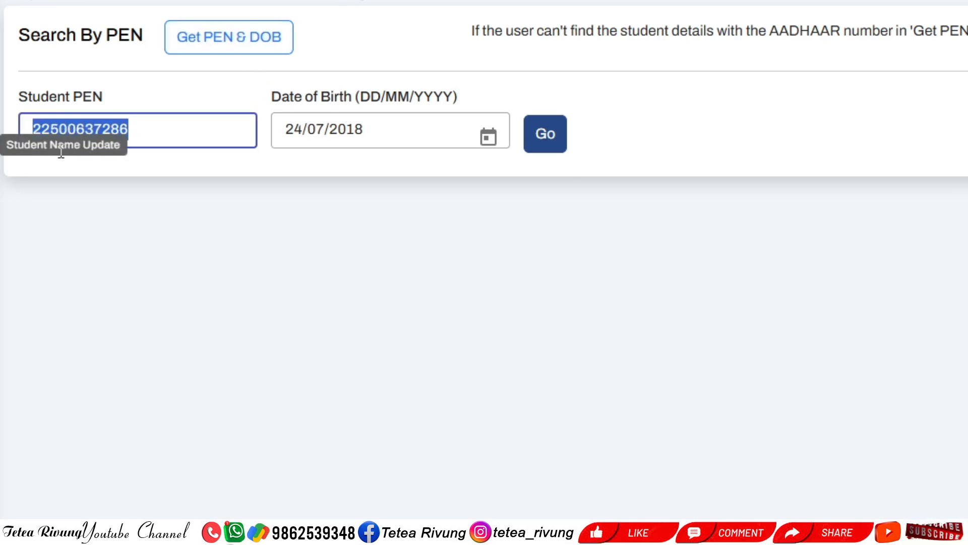
{"action": "key", "text": "BackSpace"}
{"action": "left_click_drag", "start_coordinate": [379, 134], "coordinate": [247, 155]}
{"action": "key", "text": "BackSpace"}
{"action": "left_click", "coordinate": [346, 190]}
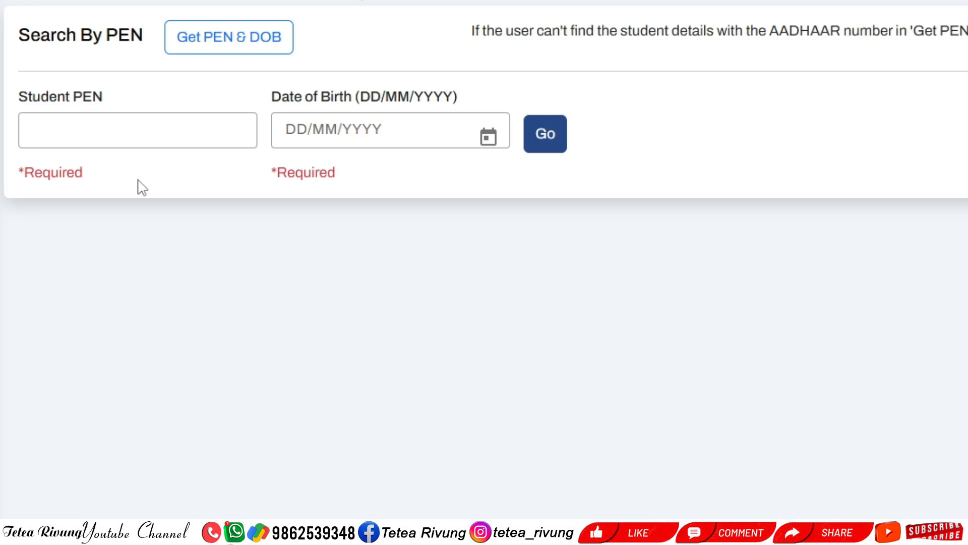
In Get PEN & DOB, fill the saved AADHAAR number, set birth year 2016 and search
{"action": "left_click", "coordinate": [237, 55]}
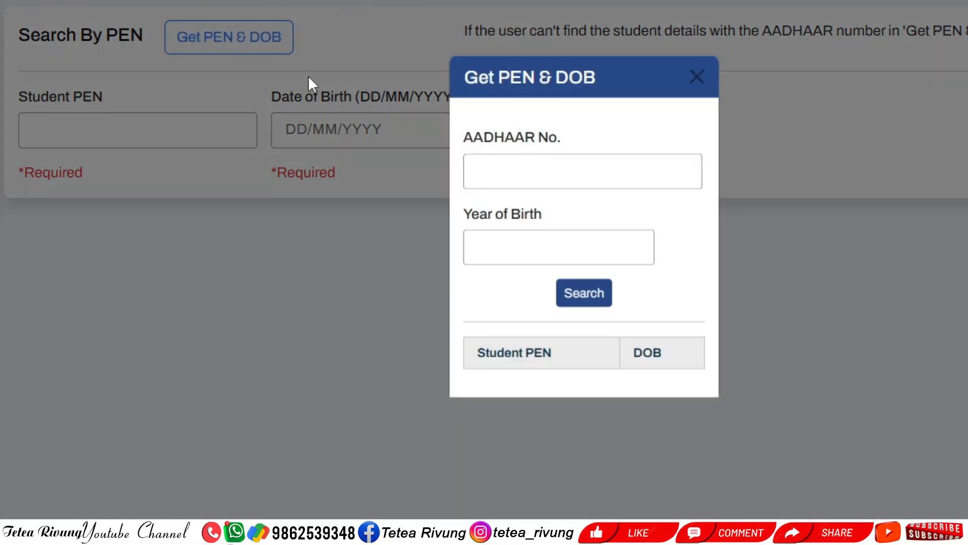
{"action": "left_click", "coordinate": [503, 164]}
{"action": "left_click", "coordinate": [651, 210]}
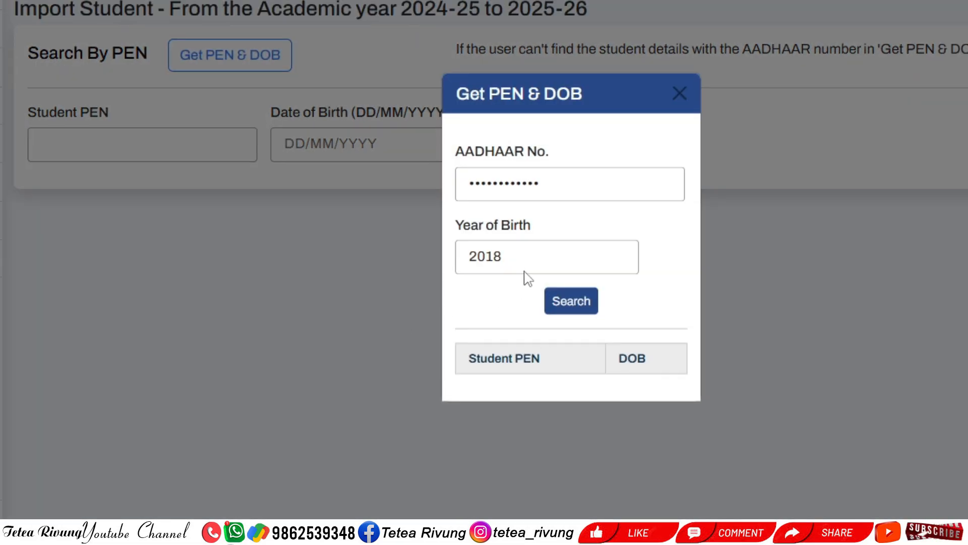
{"action": "left_click", "coordinate": [557, 249]}
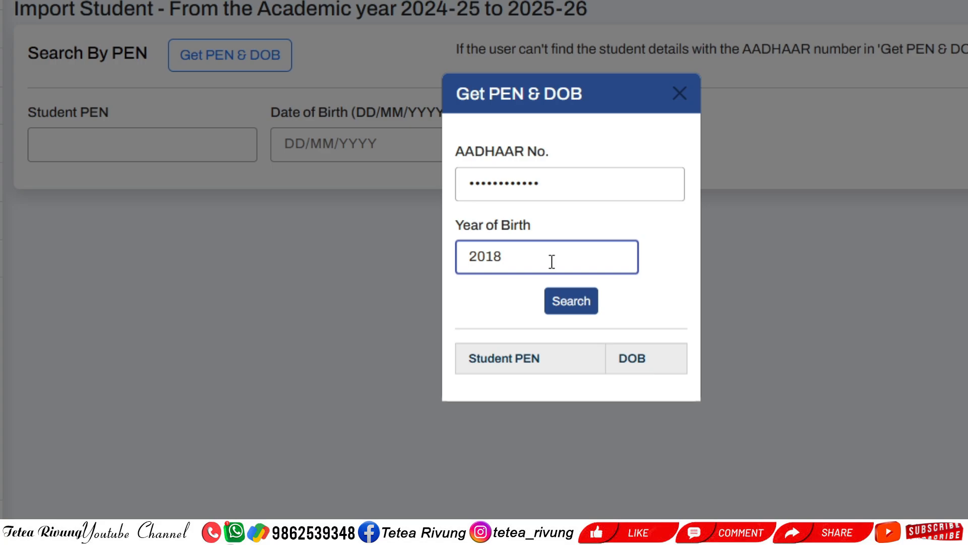
{"action": "key", "text": "BackSpace"}
{"action": "type", "text": "6"}
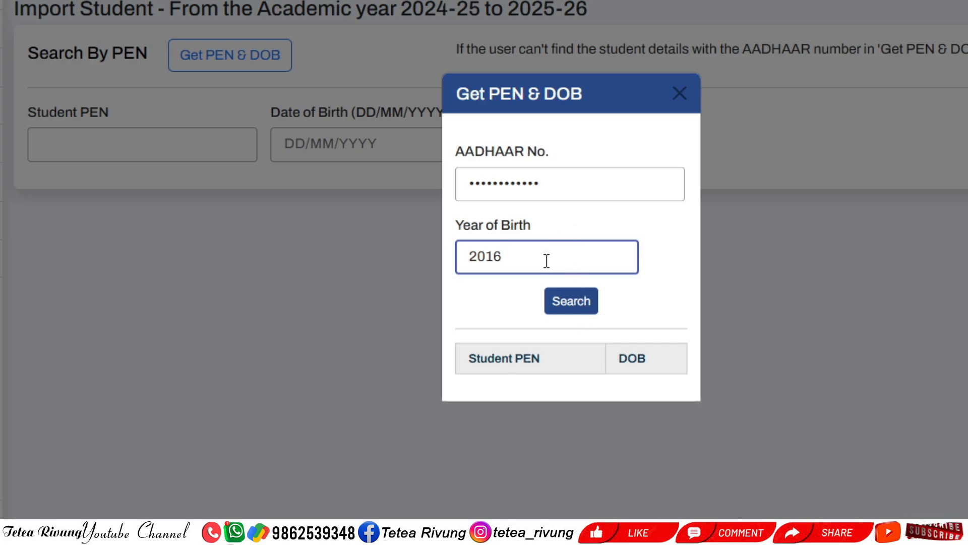
{"action": "left_click", "coordinate": [575, 304]}
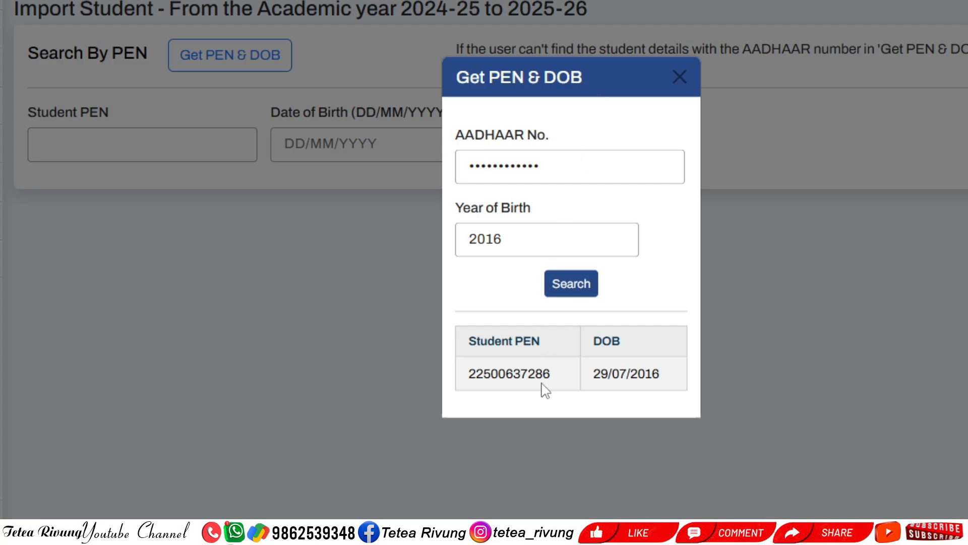
Highlight the returned PEN and date of birth, then close the lookup
{"action": "left_click_drag", "start_coordinate": [553, 376], "coordinate": [468, 381]}
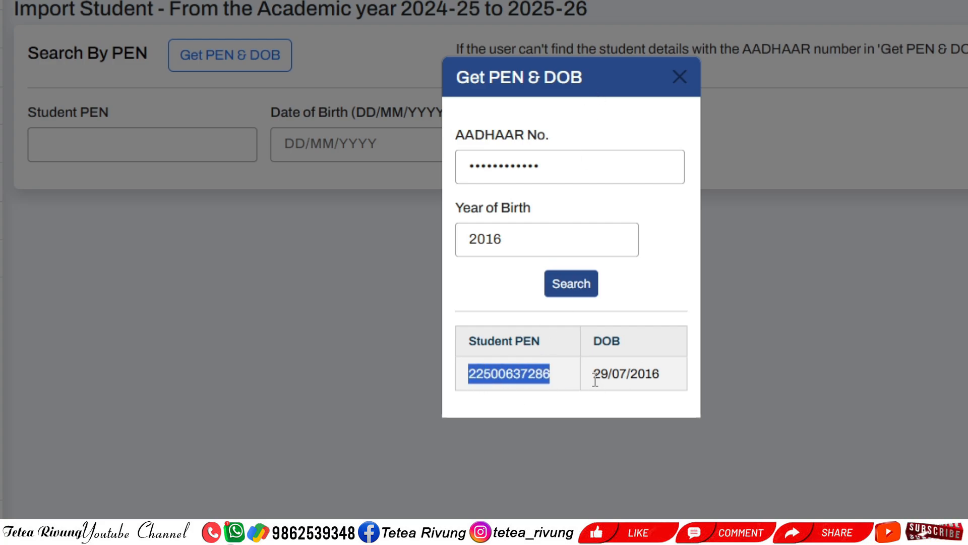
{"action": "left_click_drag", "start_coordinate": [595, 380], "coordinate": [666, 379]}
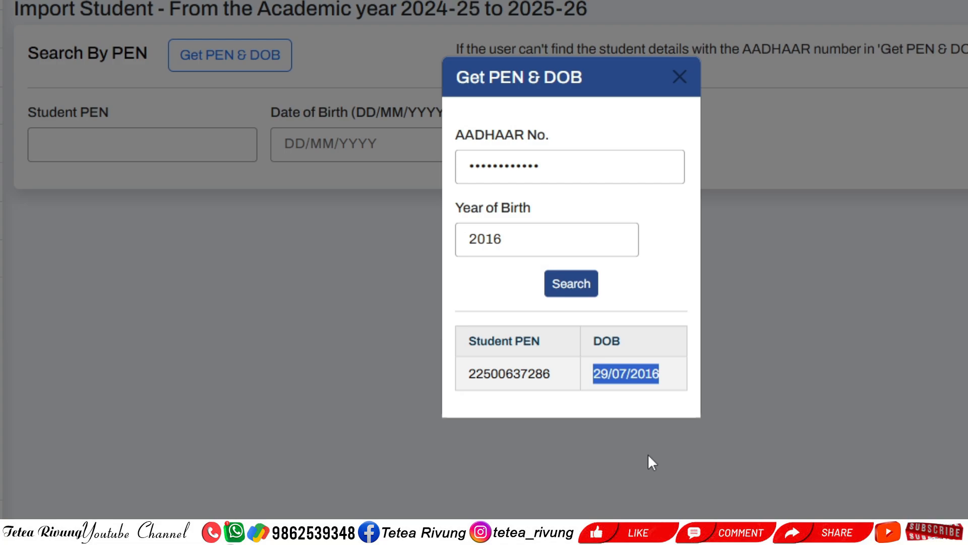
{"action": "left_click", "coordinate": [642, 372]}
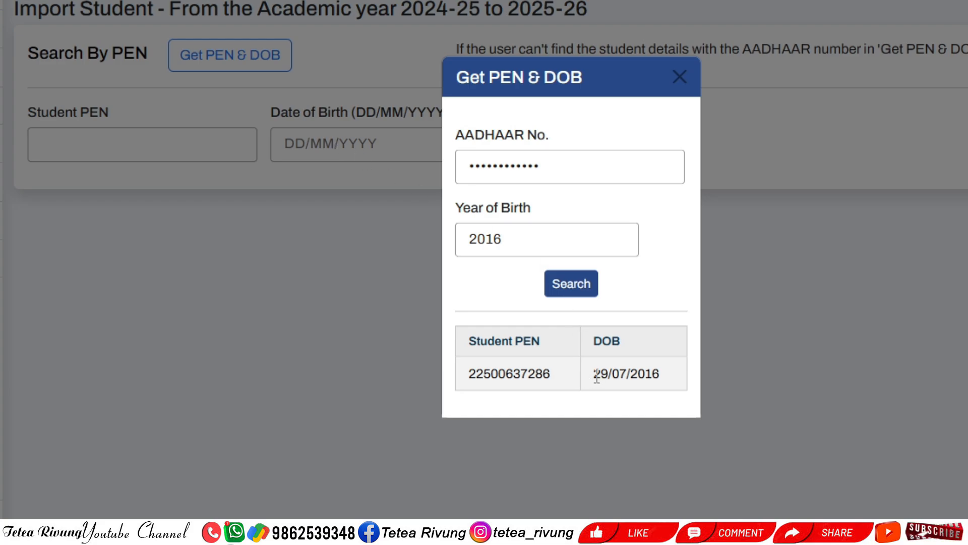
{"action": "left_click_drag", "start_coordinate": [593, 374], "coordinate": [670, 383]}
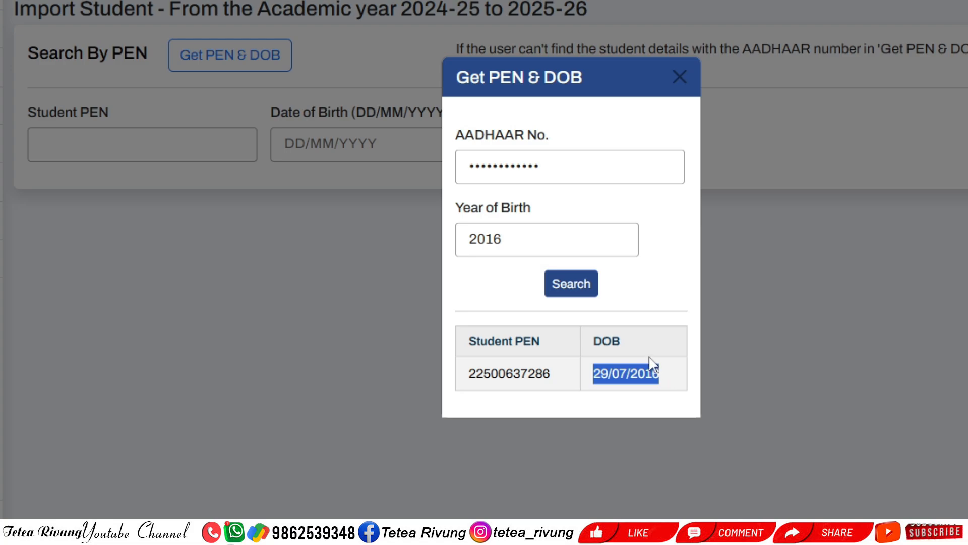
{"action": "left_click", "coordinate": [632, 376]}
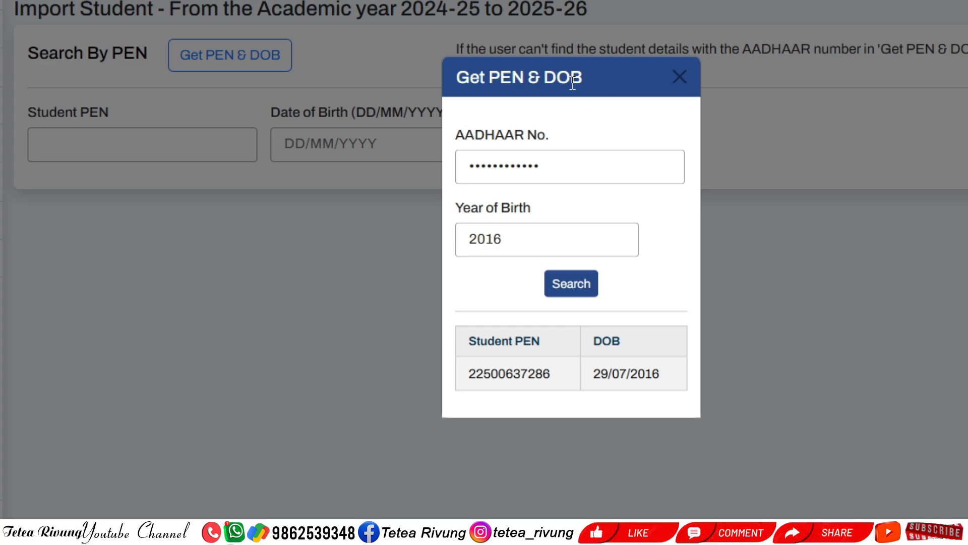
{"action": "left_click", "coordinate": [680, 77]}
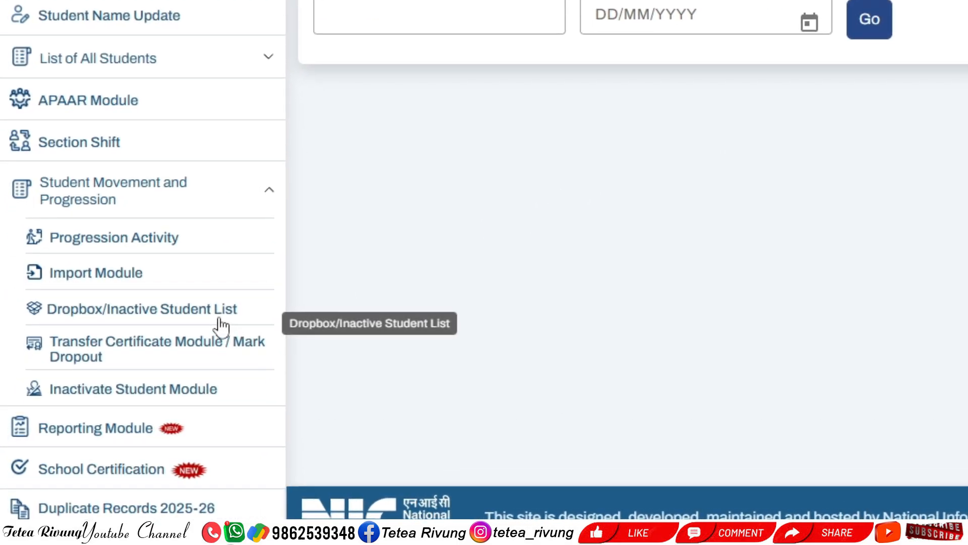
List dropbox students for MIZORAM, HNAHTHIAL district, EASTERN block, school MAUDARH UPS (SSA)
{"action": "left_click", "coordinate": [190, 323]}
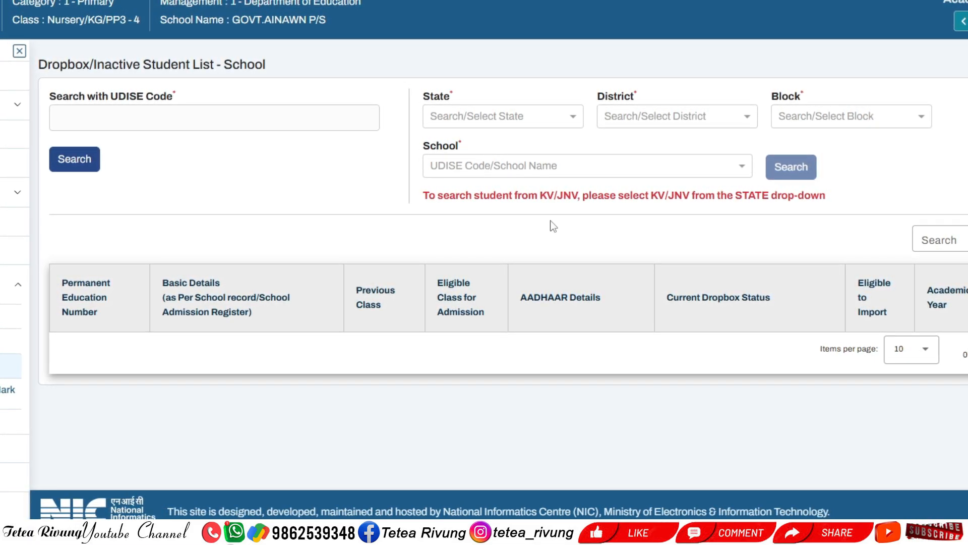
{"action": "left_click", "coordinate": [569, 126]}
{"action": "type", "text": "mi"}
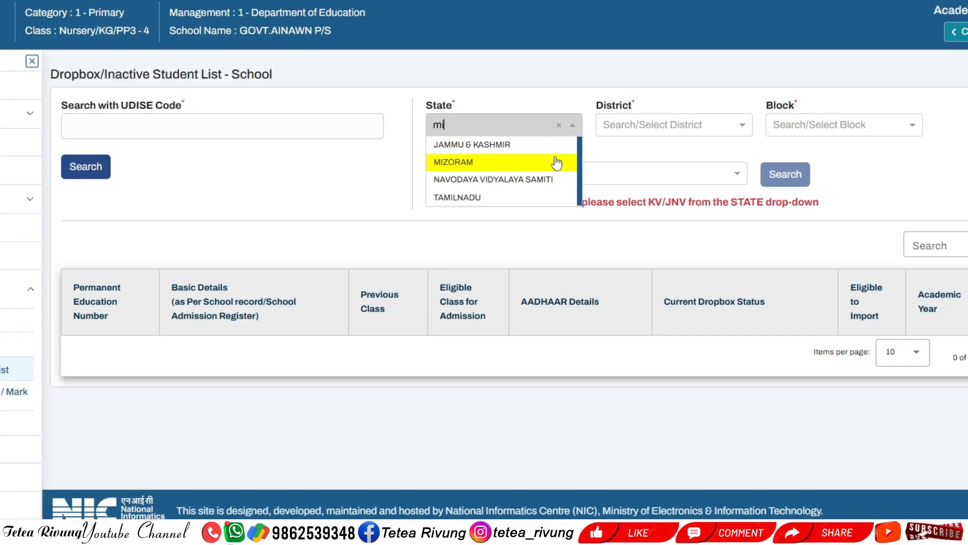
{"action": "left_click", "coordinate": [529, 160]}
{"action": "left_click", "coordinate": [662, 128]}
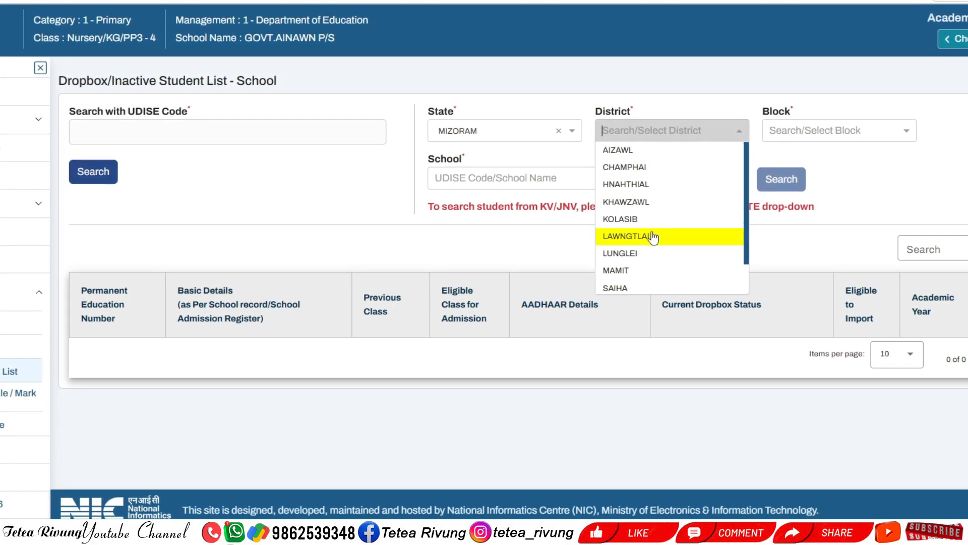
{"action": "left_click", "coordinate": [651, 184]}
{"action": "left_click", "coordinate": [822, 131]}
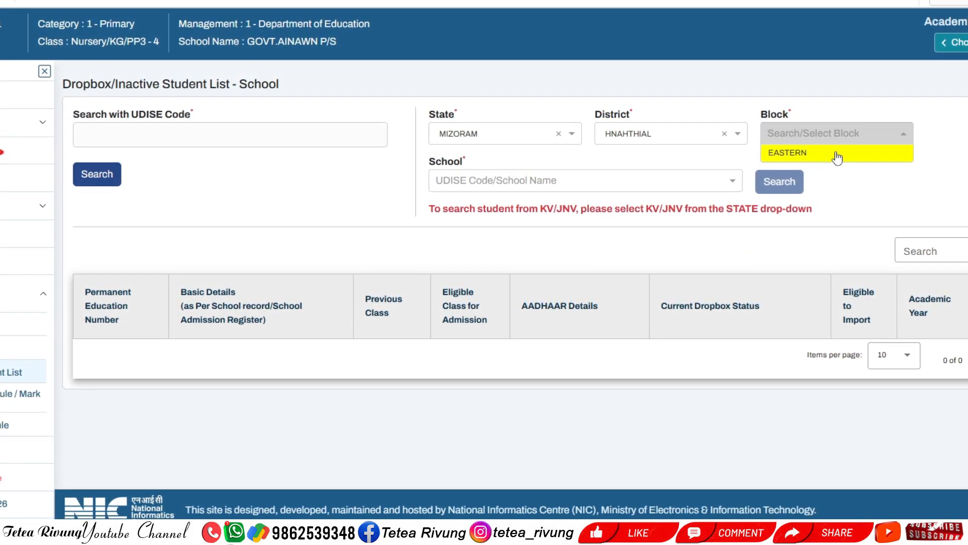
{"action": "left_click", "coordinate": [836, 153]}
{"action": "left_click", "coordinate": [653, 180]}
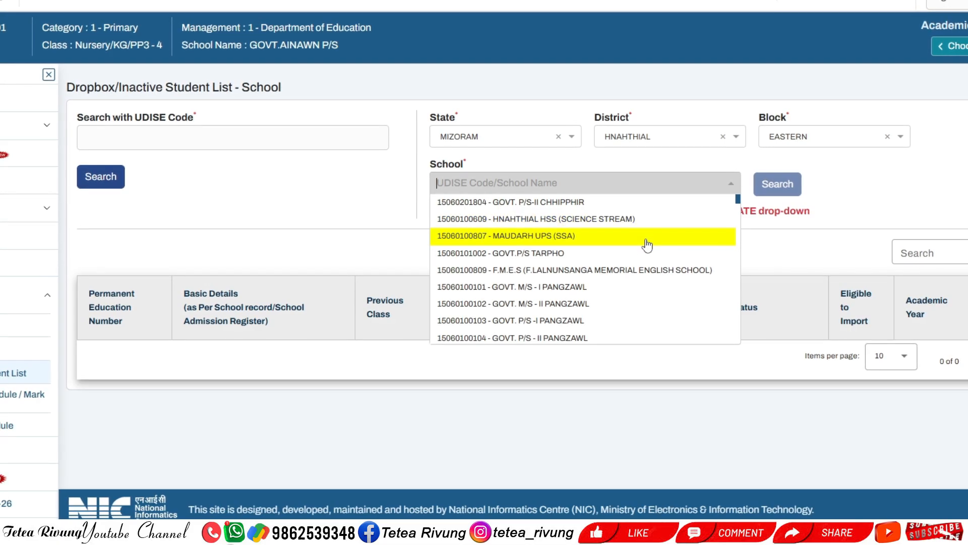
{"action": "left_click", "coordinate": [590, 236]}
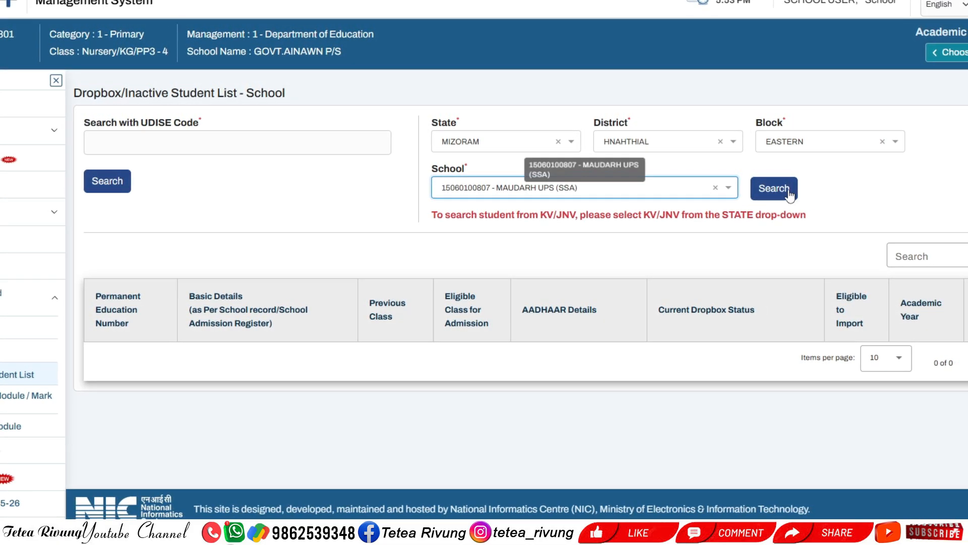
{"action": "left_click", "coordinate": [790, 195]}
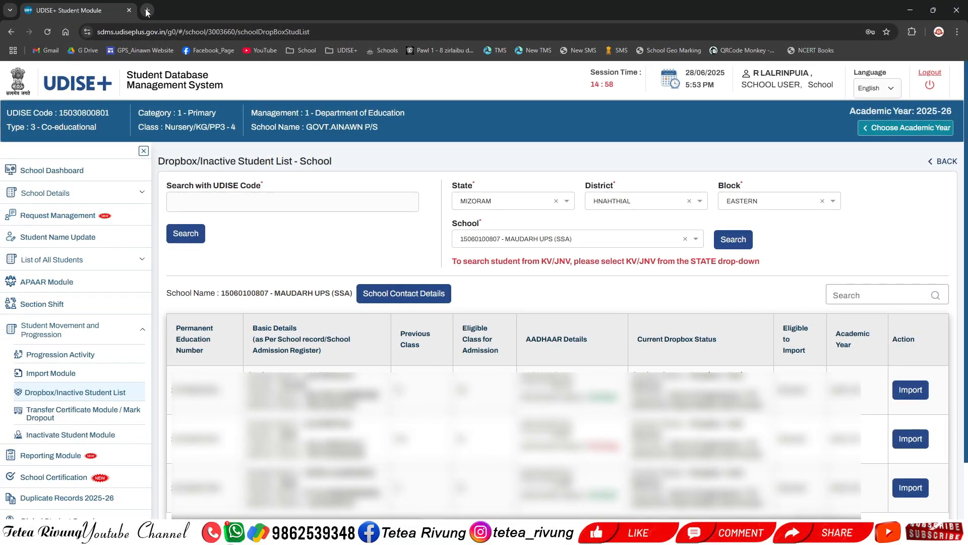
{"action": "left_click", "coordinate": [146, 10]}
{"action": "left_click", "coordinate": [399, 206]}
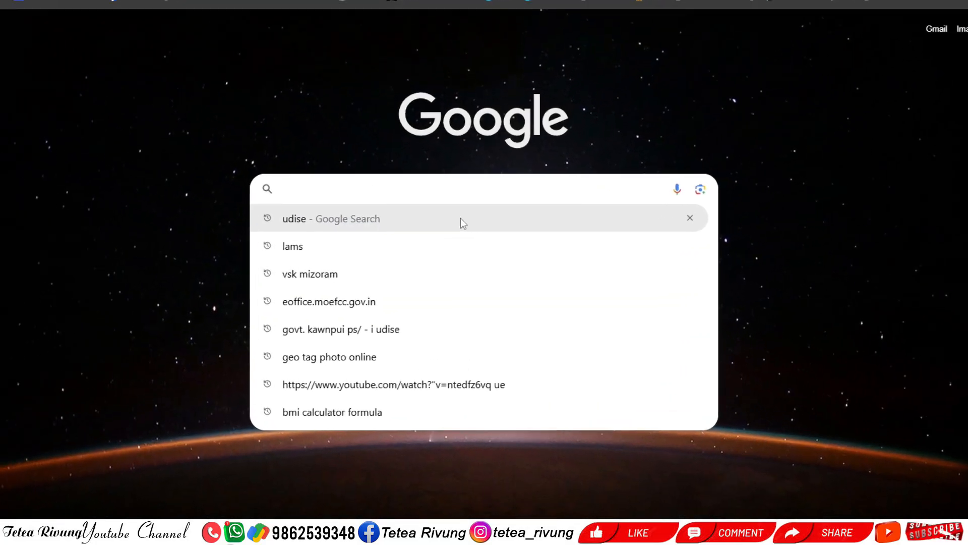
{"action": "type", "text": "Govt."}
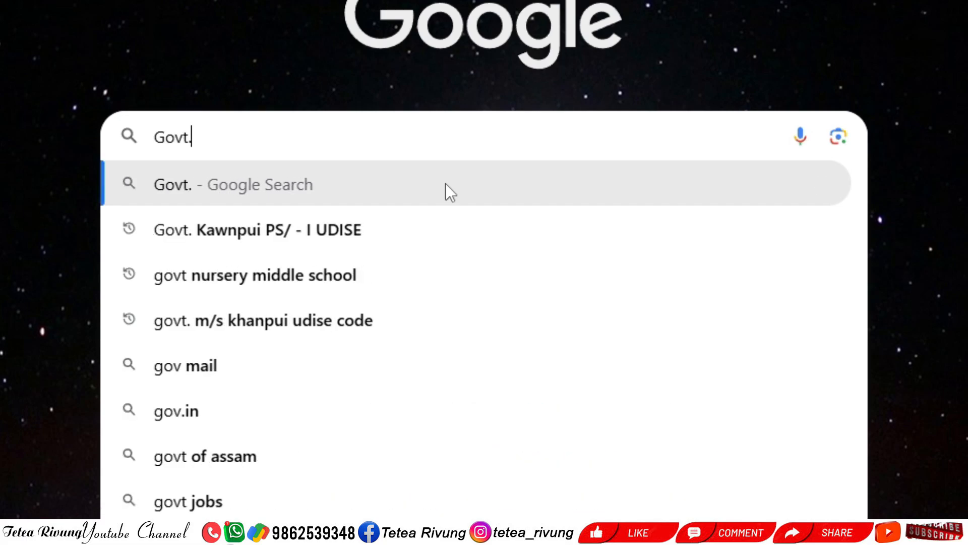
{"action": "type", "text": " Tui"}
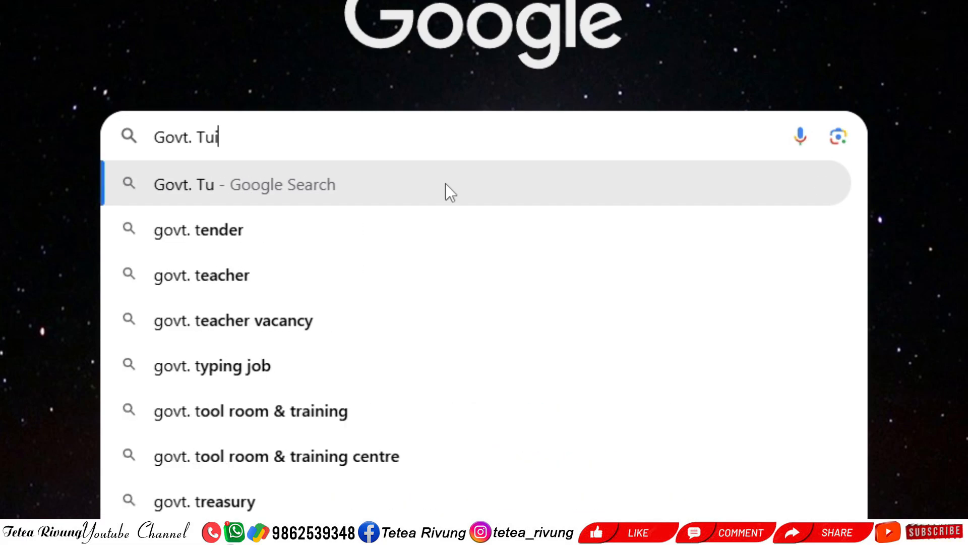
{"action": "type", "text": "kual P"}
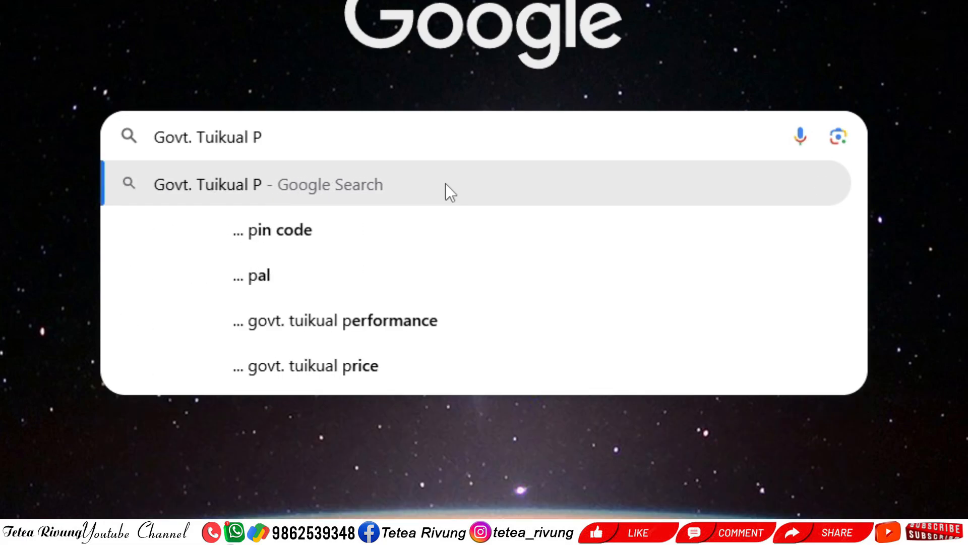
{"action": "type", "text": "S Udie"}
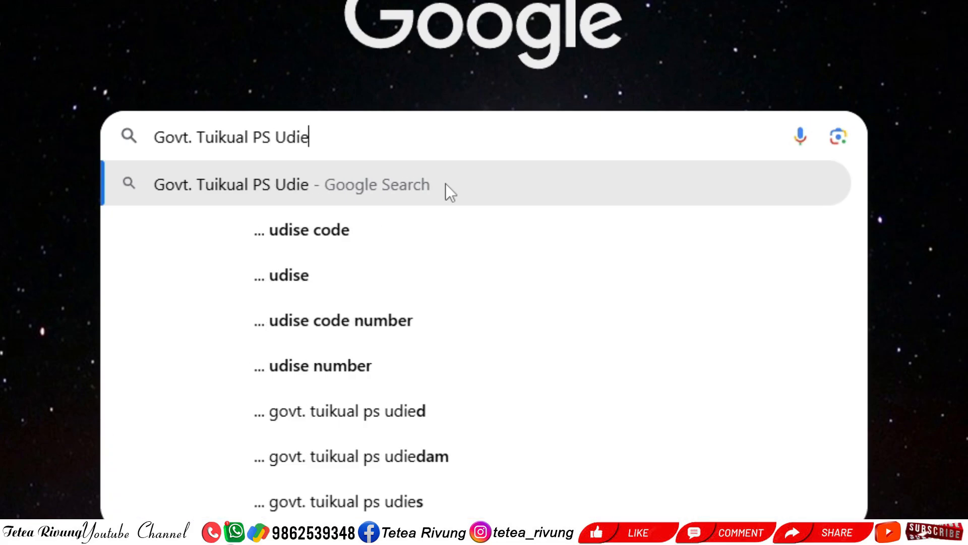
{"action": "key", "text": "BackSpace"}
{"action": "type", "text": "se code"}
{"action": "key", "text": "Return"}
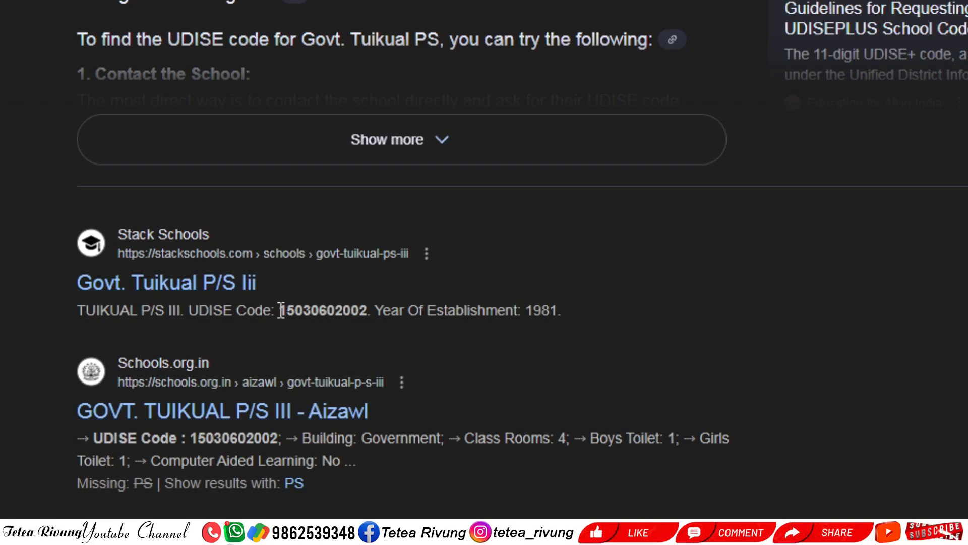
{"action": "left_click_drag", "start_coordinate": [281, 309], "coordinate": [373, 311]}
{"action": "right_click", "coordinate": [345, 310]}
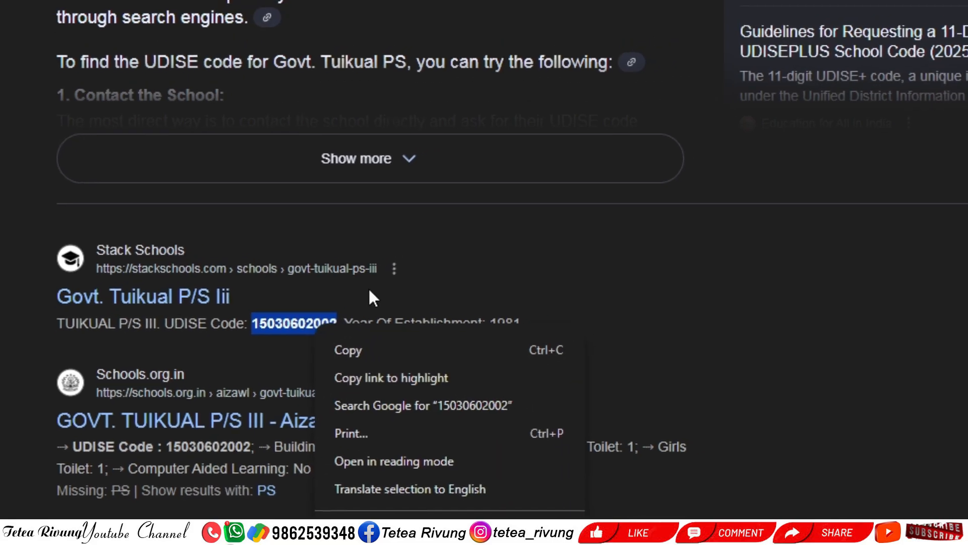
{"action": "left_click", "coordinate": [348, 350]}
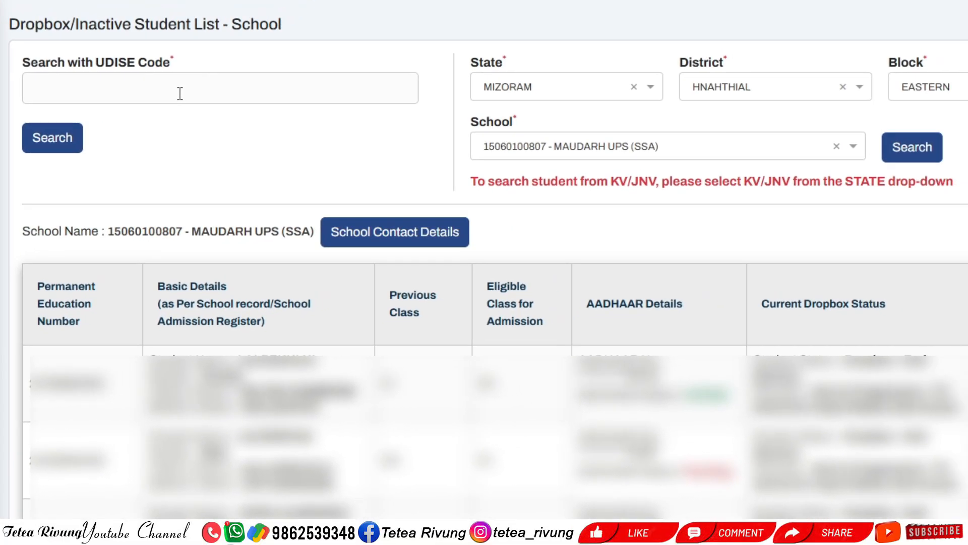
{"action": "left_click", "coordinate": [182, 93]}
{"action": "key", "text": "ctrl+v"}
{"action": "left_click", "coordinate": [53, 144]}
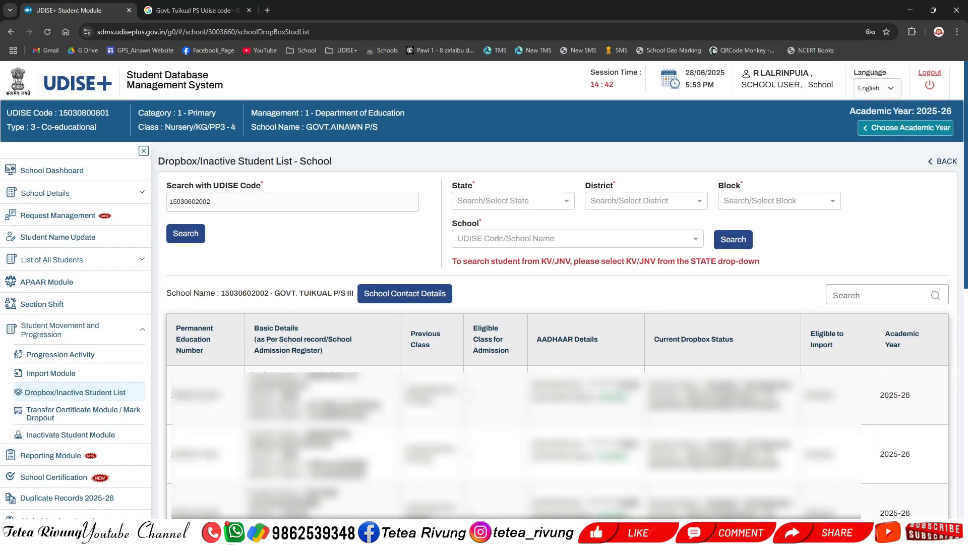
{"action": "left_click", "coordinate": [71, 374]}
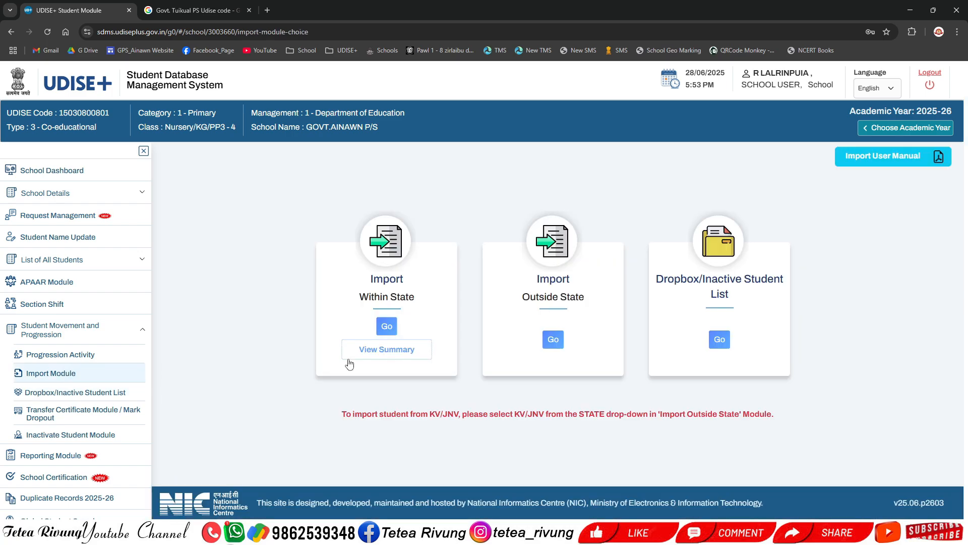
{"action": "left_click", "coordinate": [386, 330]}
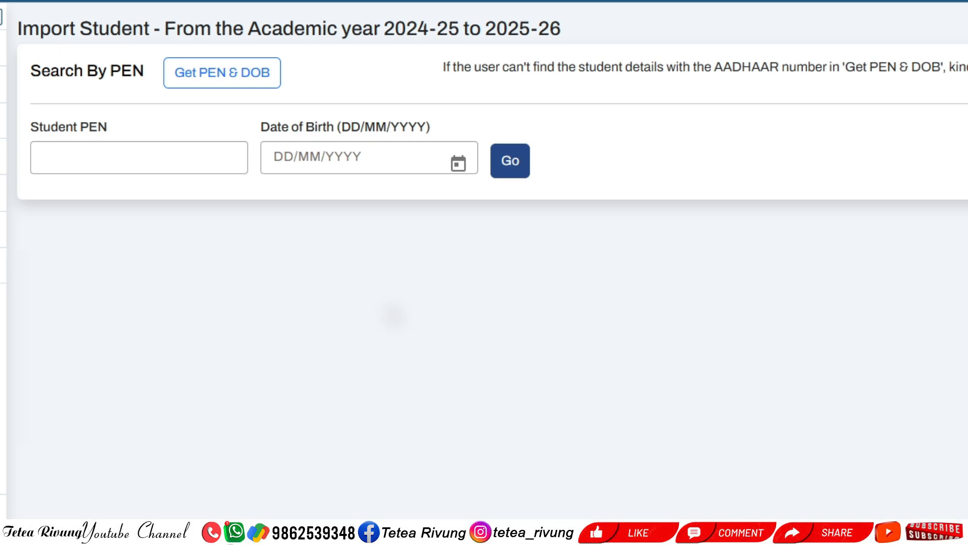
{"action": "left_click", "coordinate": [147, 156]}
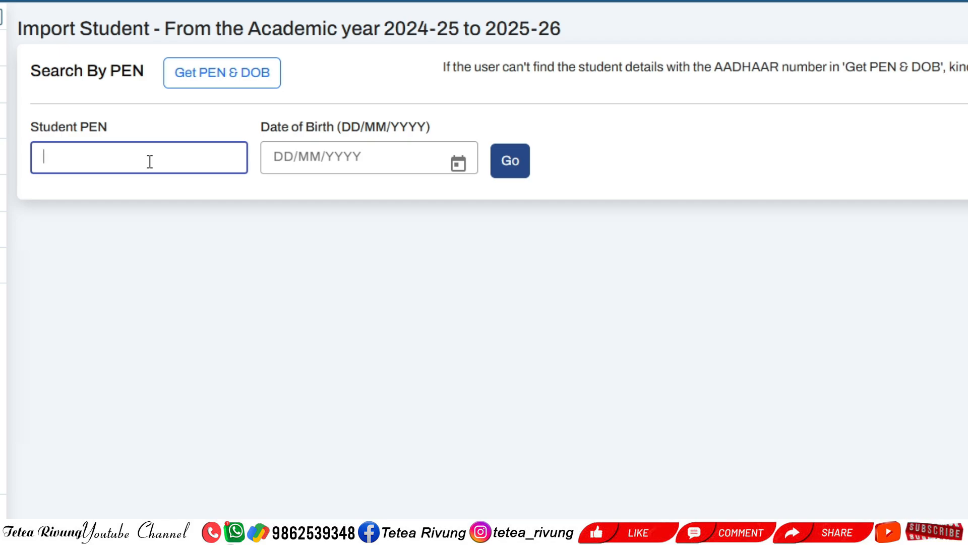
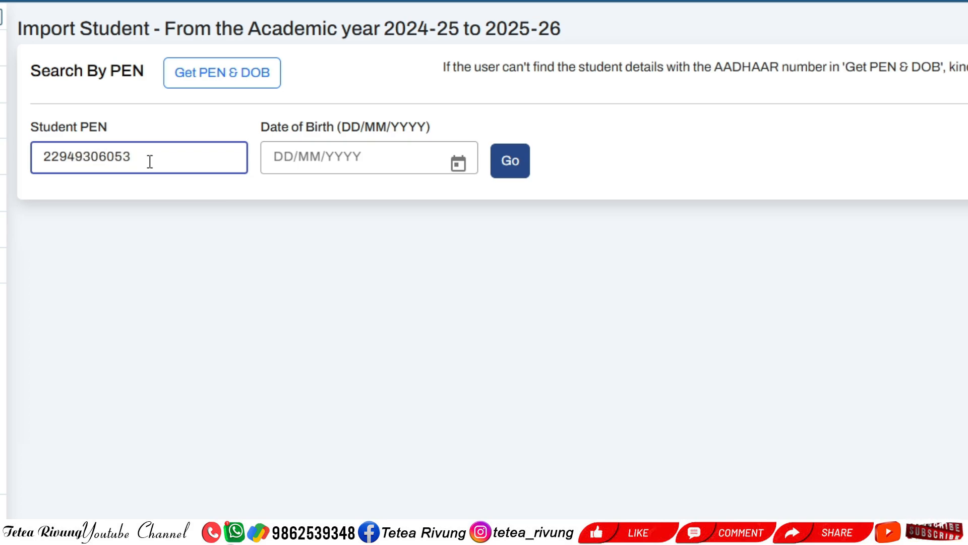
{"action": "key", "text": "Tab"}
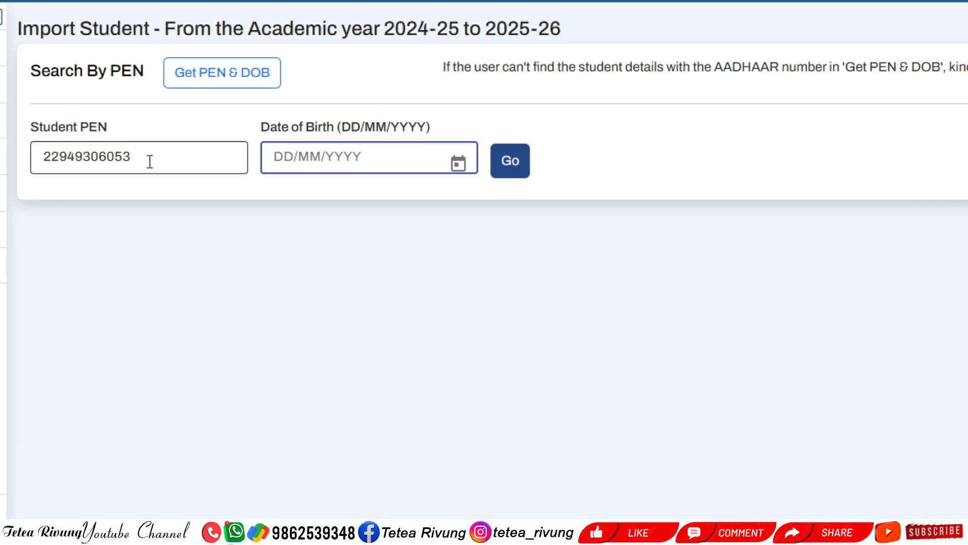
{"action": "type", "text": "17/05"}
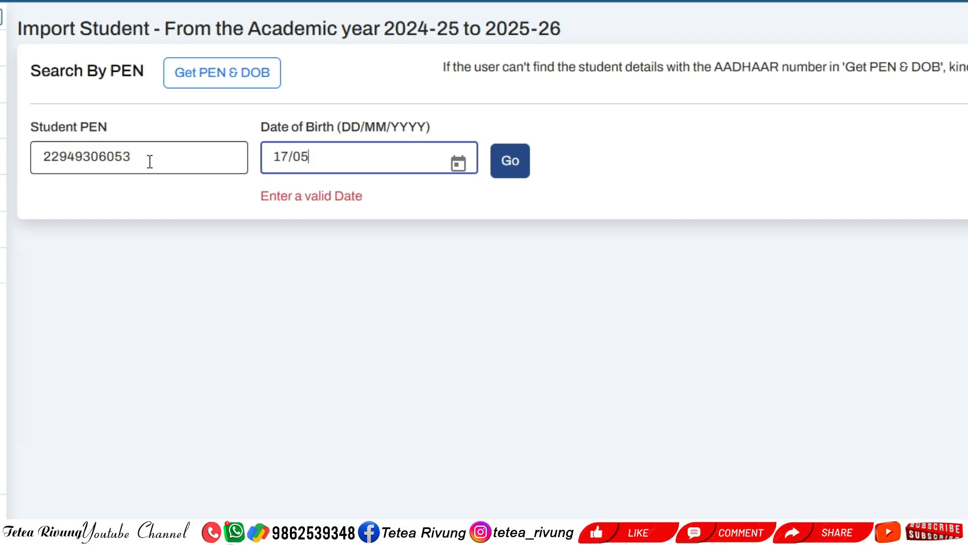
{"action": "type", "text": "/2017"}
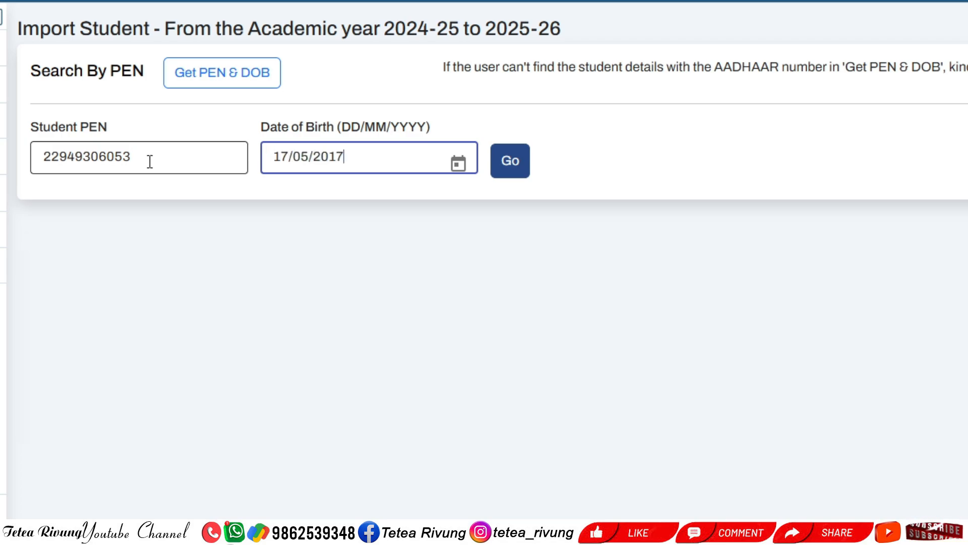
{"action": "left_click", "coordinate": [520, 179]}
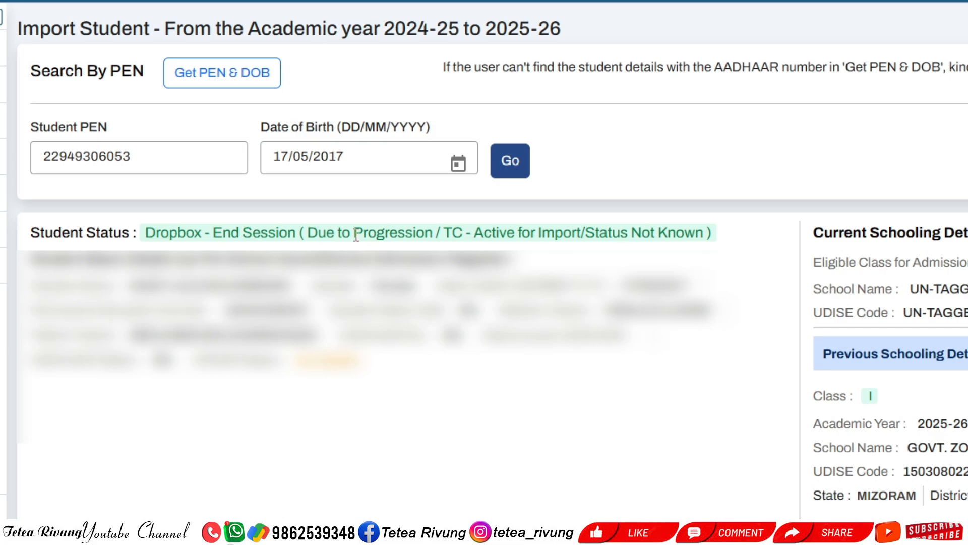
Highlight the 'Dropbox - End Session, Active for Import' status and scroll to the Import To section
{"action": "left_click_drag", "start_coordinate": [433, 234], "coordinate": [309, 235]}
{"action": "left_click_drag", "start_coordinate": [443, 233], "coordinate": [703, 237]}
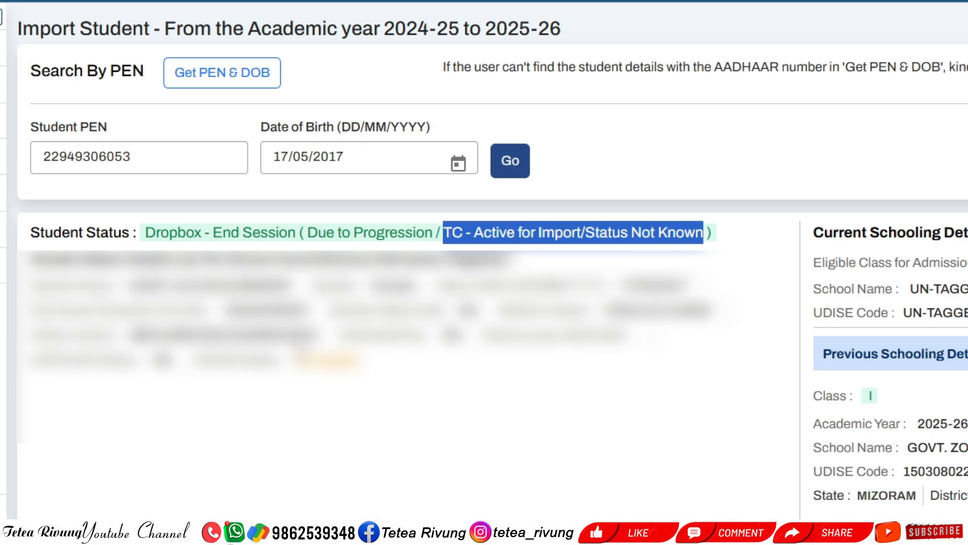
{"action": "left_click", "coordinate": [514, 433]}
{"action": "scroll", "coordinate": [586, 410], "scroll_direction": "down", "scroll_amount": 4}
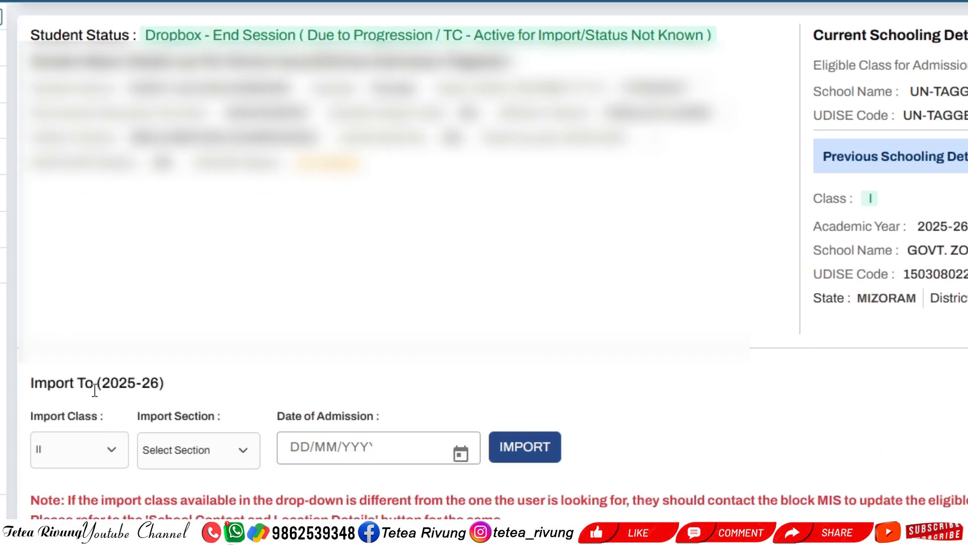
{"action": "left_click_drag", "start_coordinate": [103, 384], "coordinate": [158, 385]}
{"action": "left_click", "coordinate": [112, 451]}
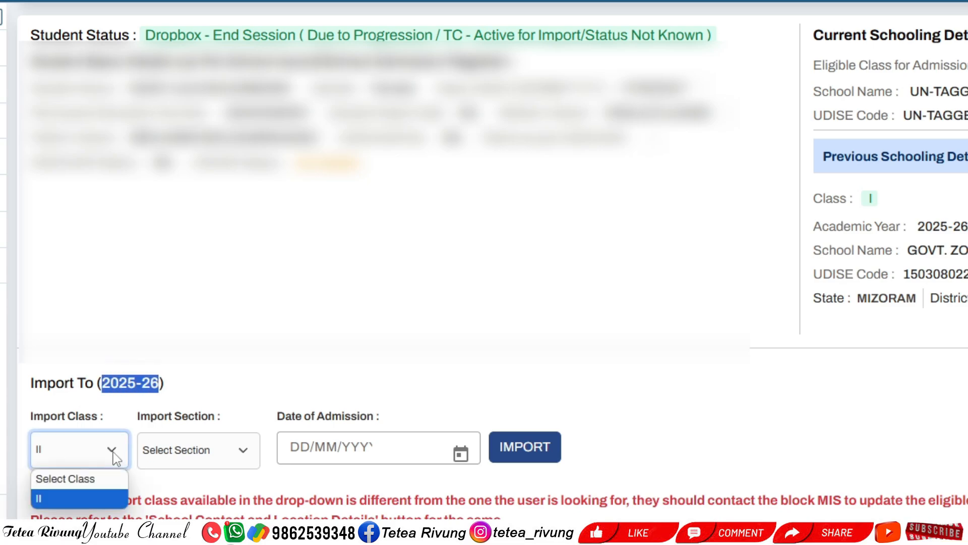
{"action": "left_click", "coordinate": [99, 498]}
{"action": "left_click", "coordinate": [227, 373]}
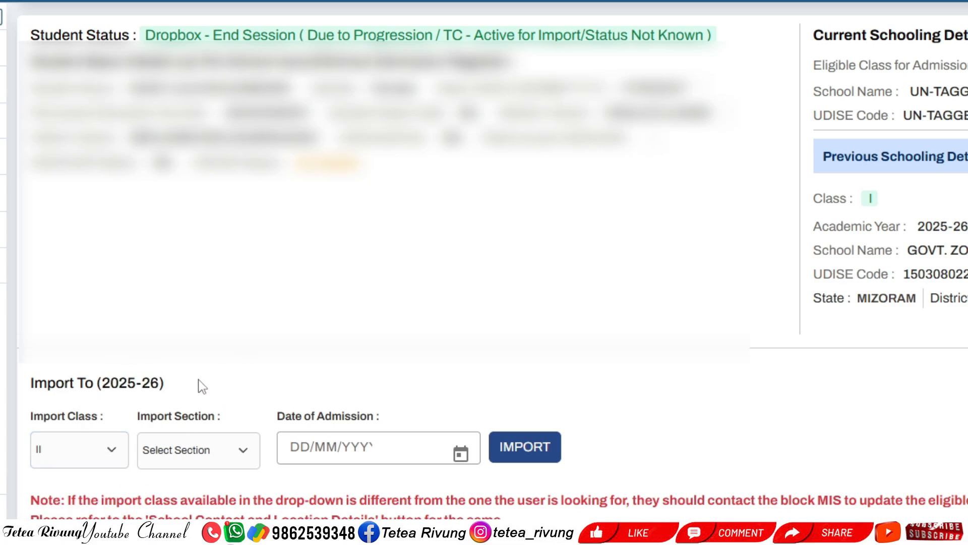
{"action": "left_click", "coordinate": [112, 446]}
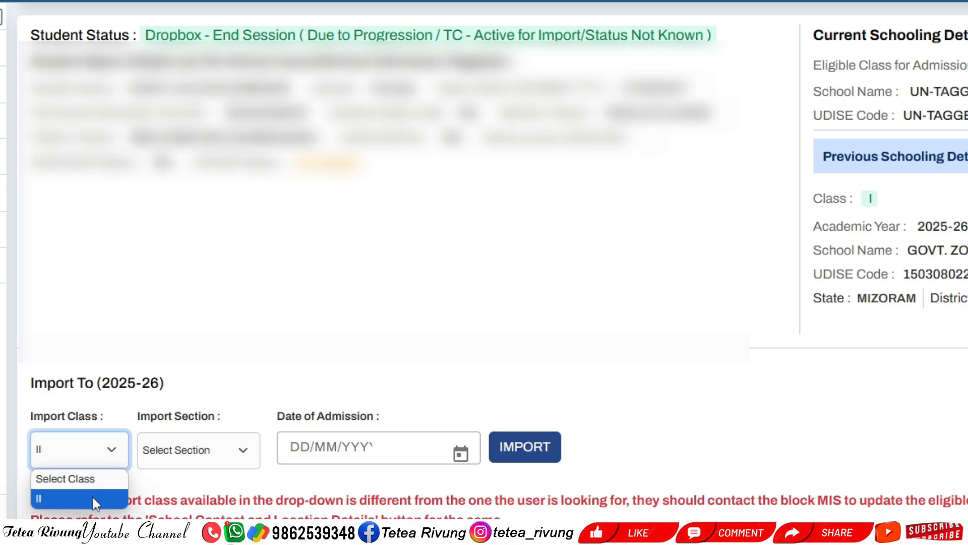
{"action": "left_click", "coordinate": [107, 467]}
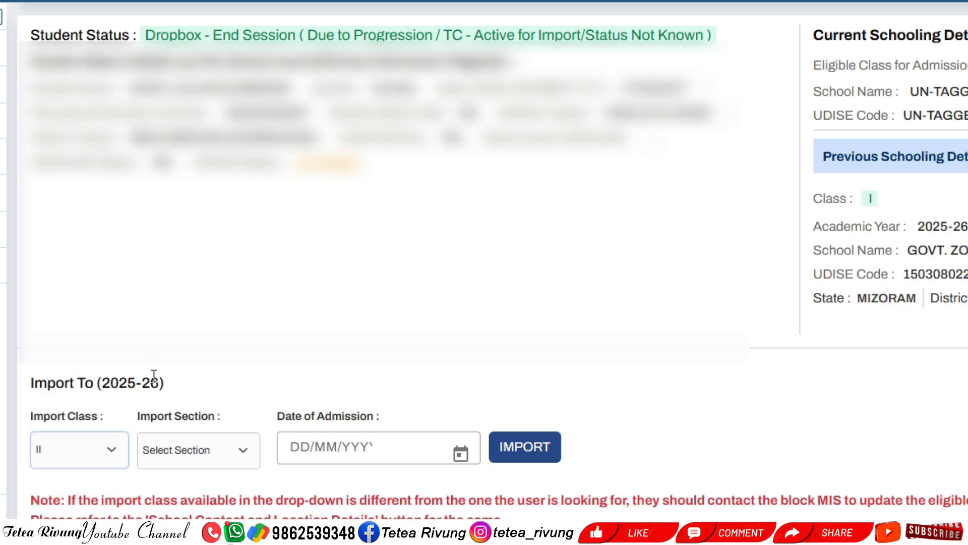
{"action": "left_click", "coordinate": [121, 452]}
{"action": "left_click", "coordinate": [89, 497]}
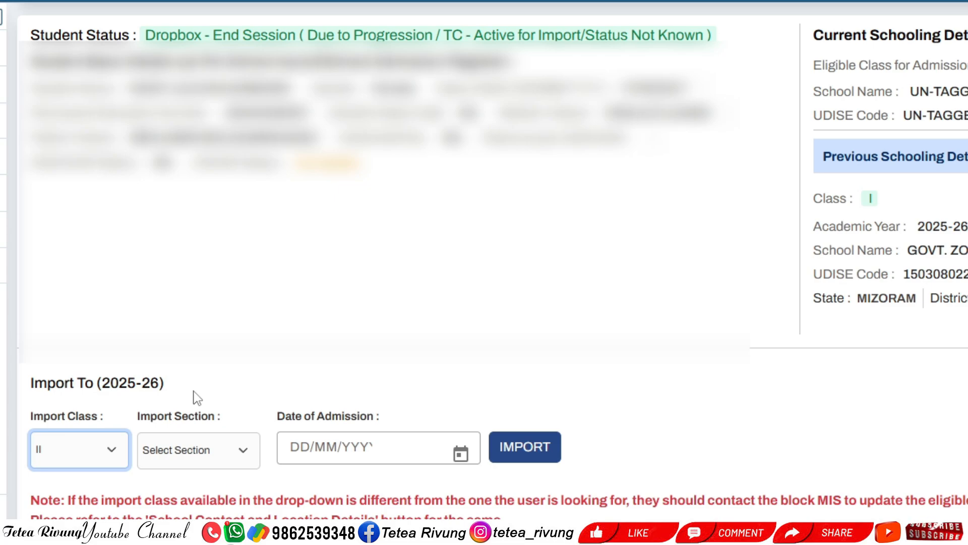
Pick section A, enter admission date 07/04/2025, import the student and confirm
{"action": "left_click", "coordinate": [219, 453]}
{"action": "left_click", "coordinate": [204, 493]}
{"action": "left_click", "coordinate": [290, 448]}
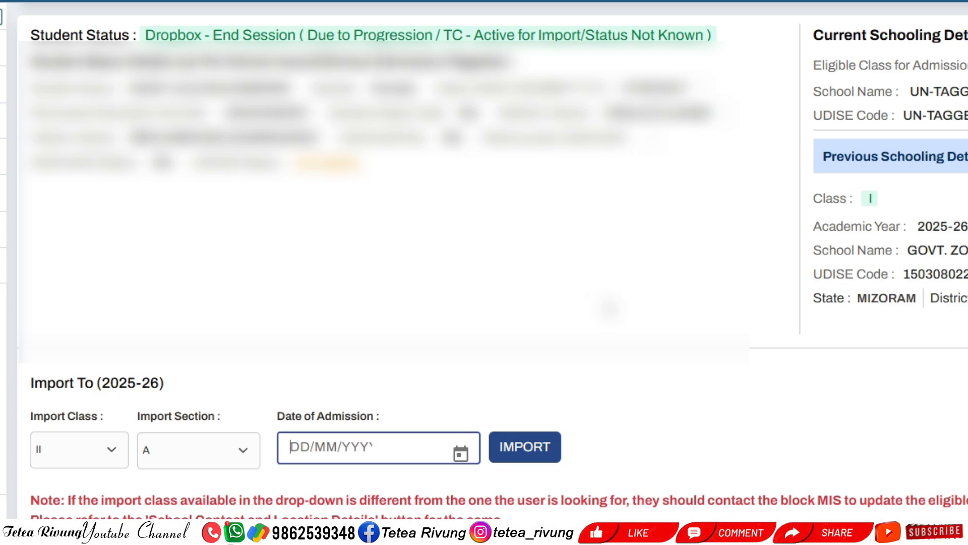
{"action": "type", "text": "07/04"}
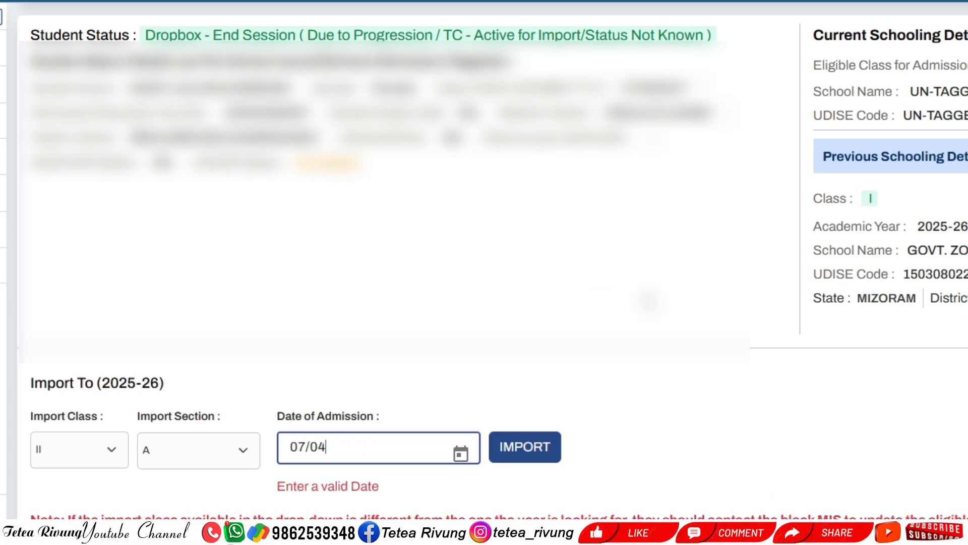
{"action": "type", "text": "/2025"}
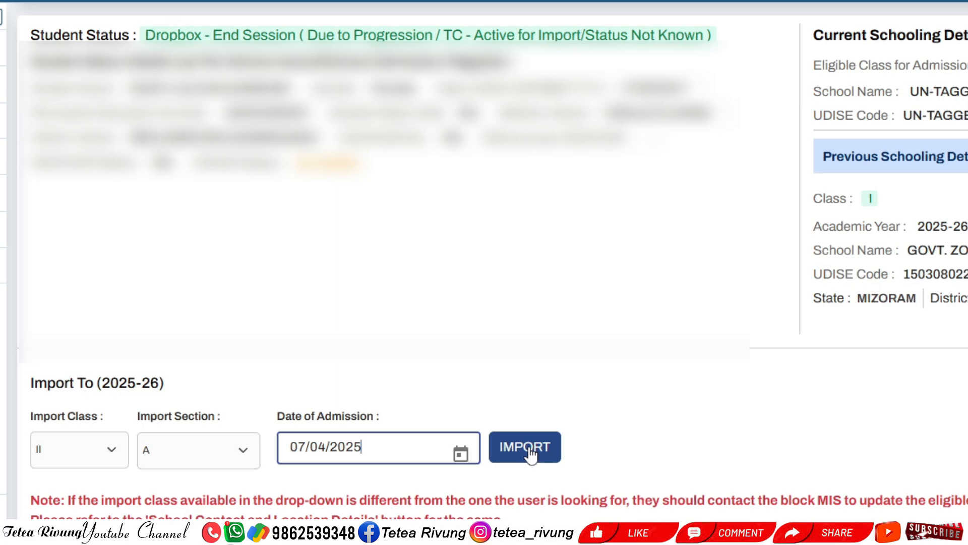
{"action": "left_click", "coordinate": [530, 454]}
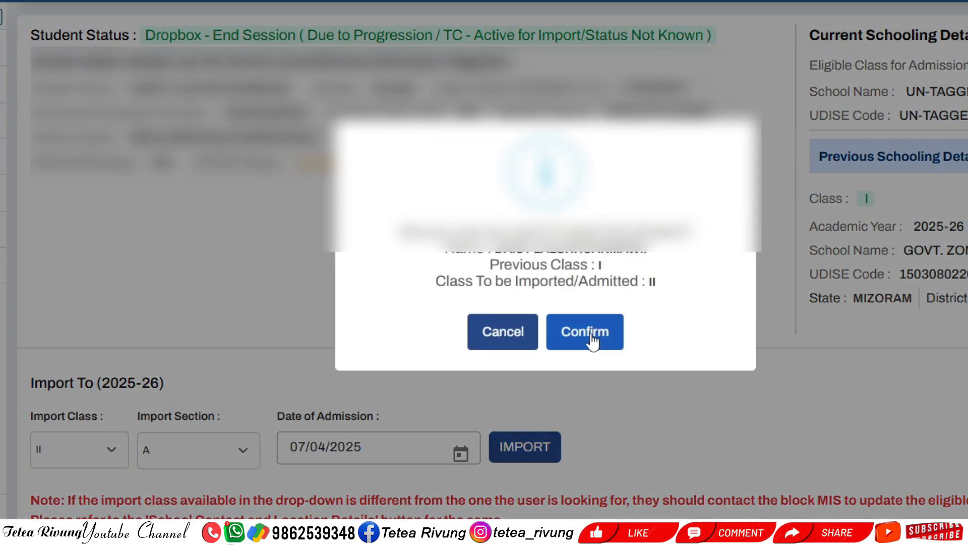
{"action": "left_click", "coordinate": [591, 334]}
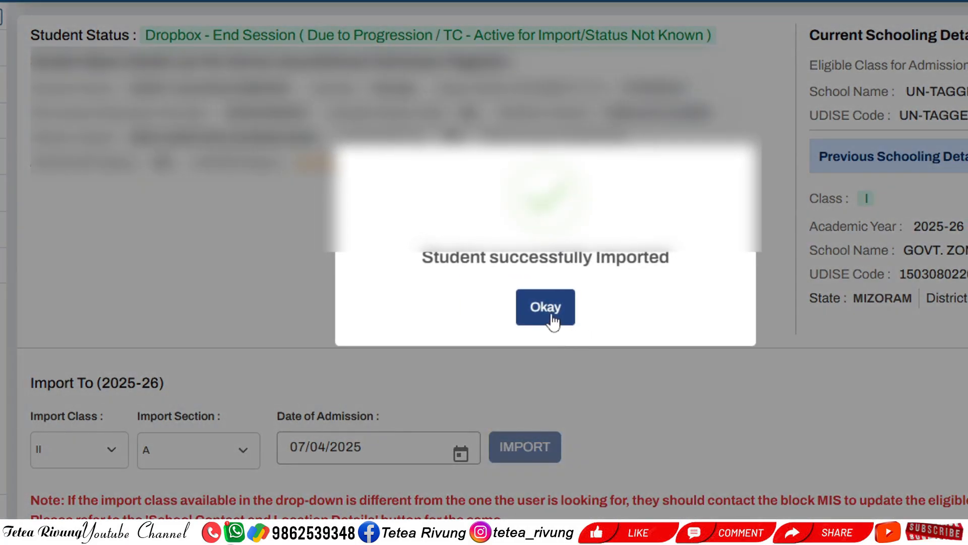
{"action": "left_click", "coordinate": [553, 320]}
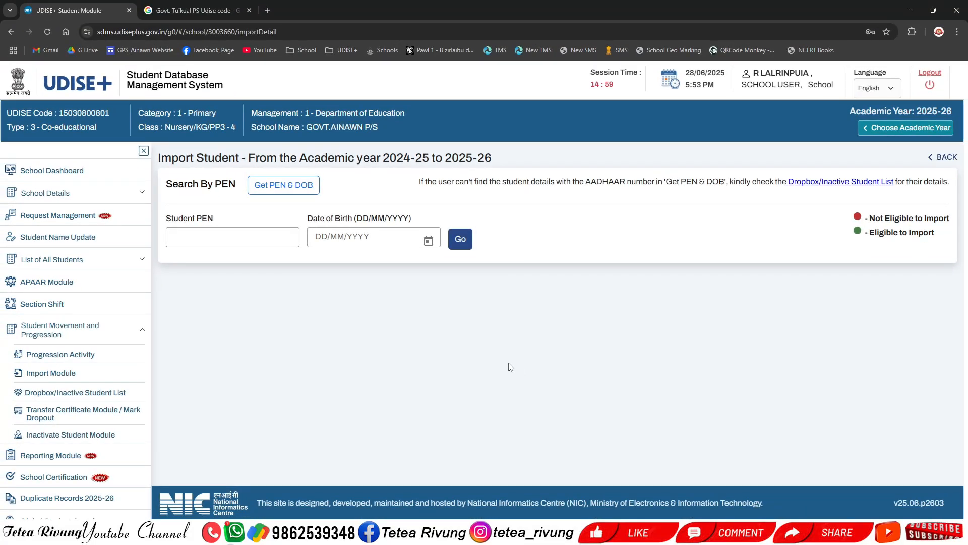
Collapse the student movement menu and go to Request Management from the sidebar
{"action": "left_click", "coordinate": [104, 338]}
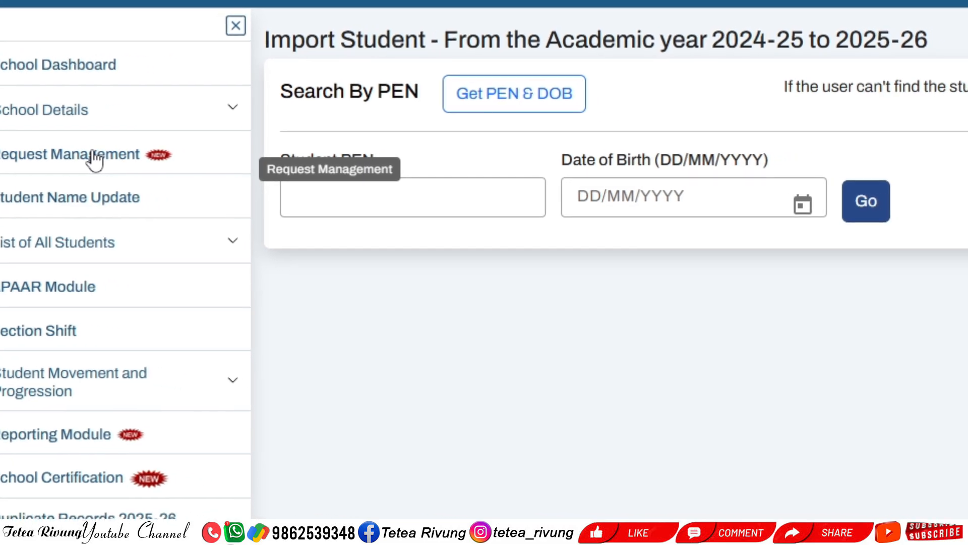
{"action": "left_click", "coordinate": [94, 157]}
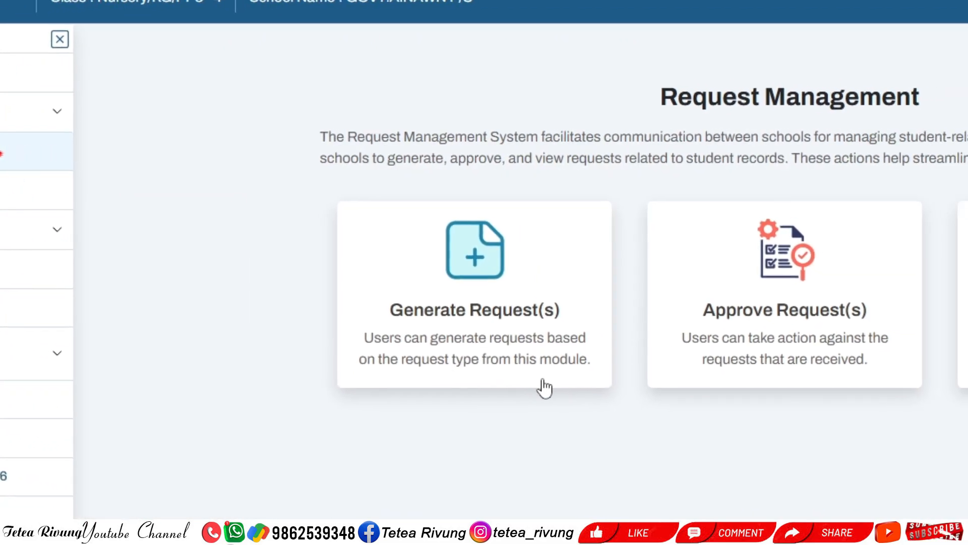